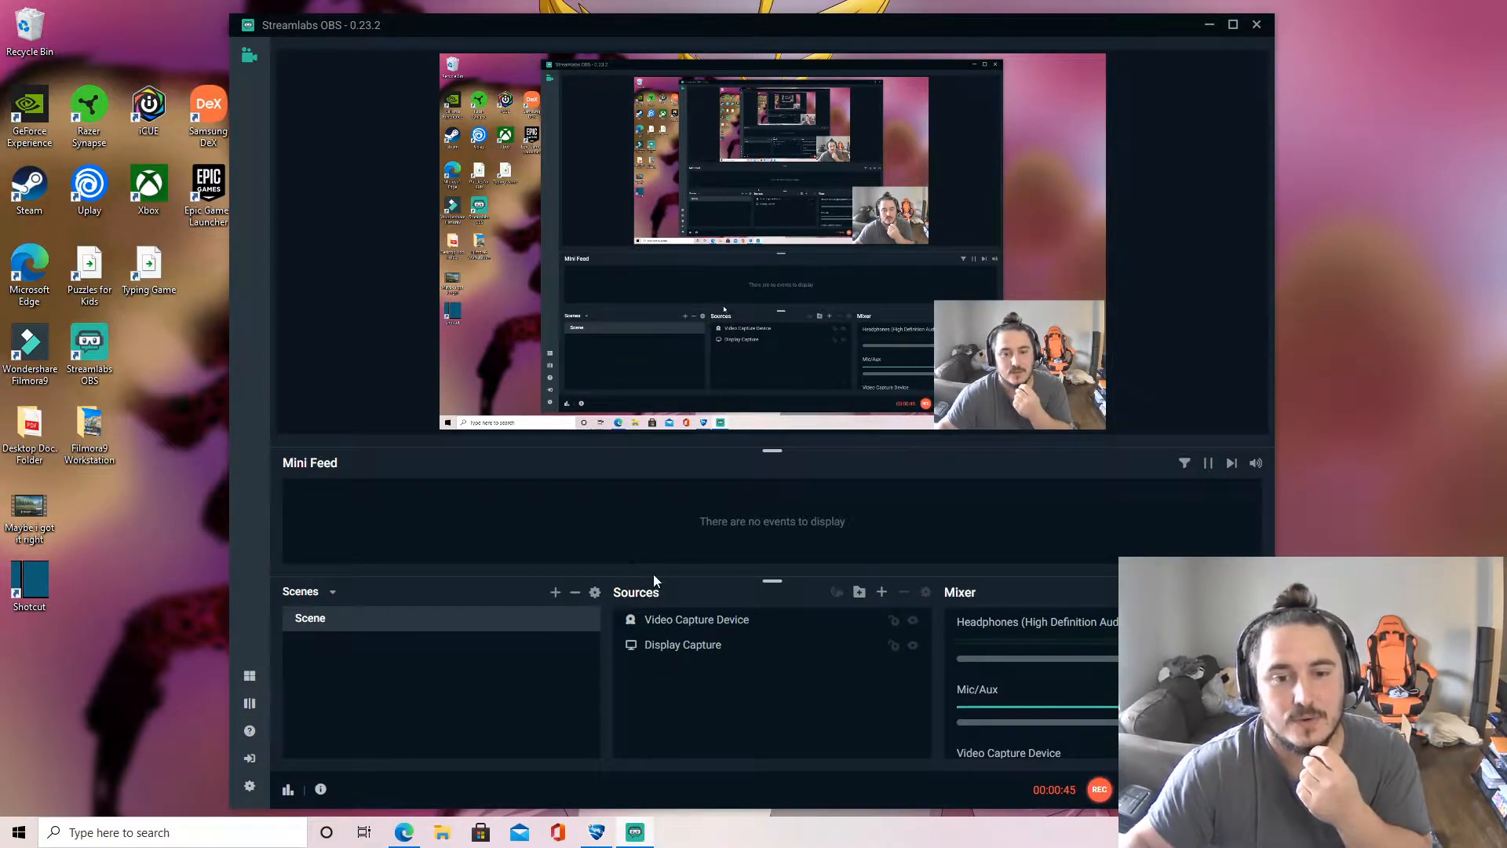
{"action": "left_click", "coordinate": [882, 595]}
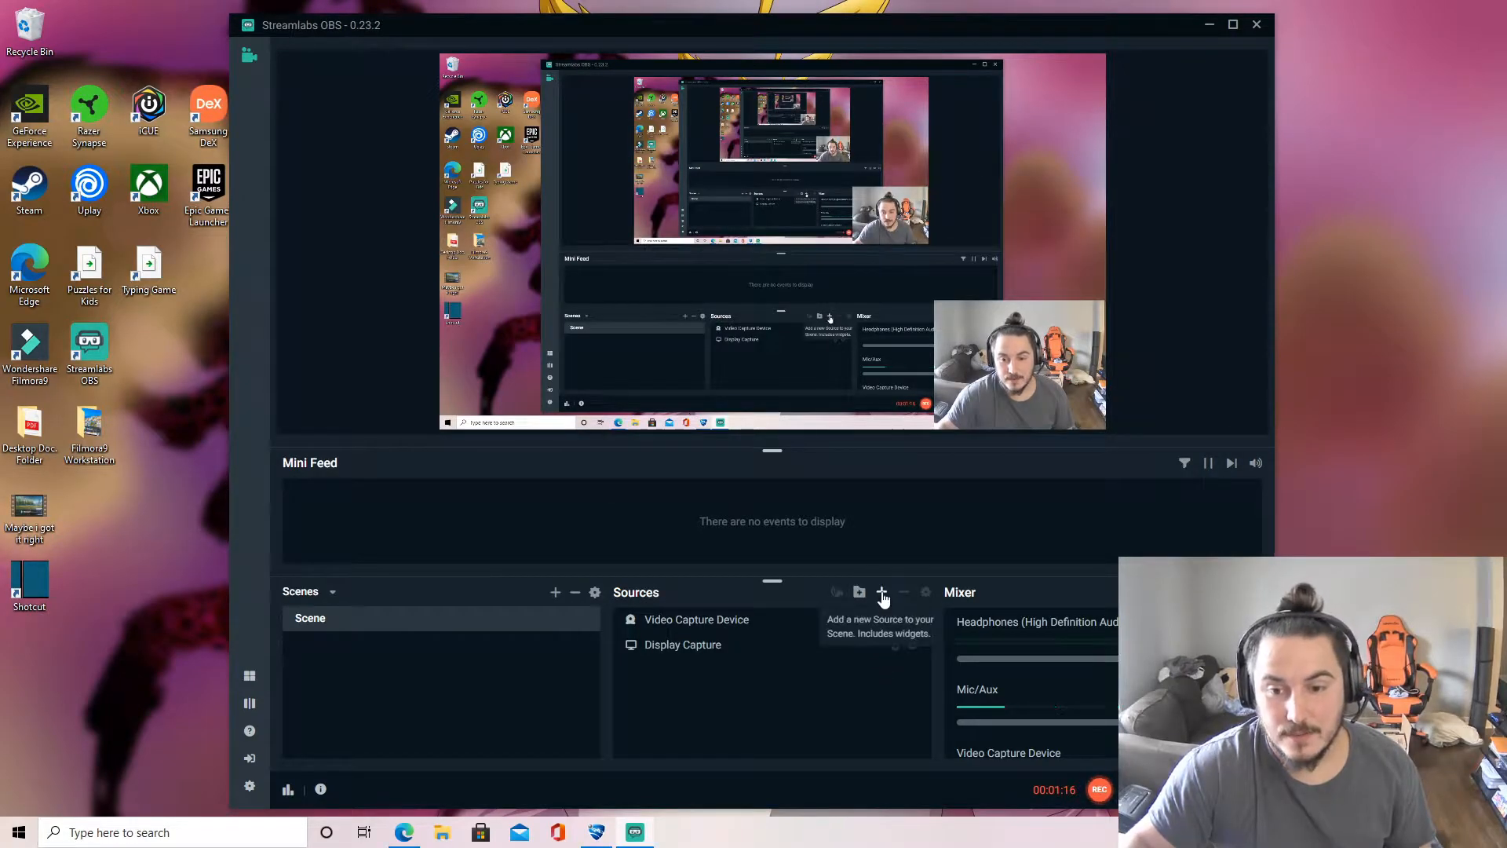
{"action": "left_click", "coordinate": [882, 595]}
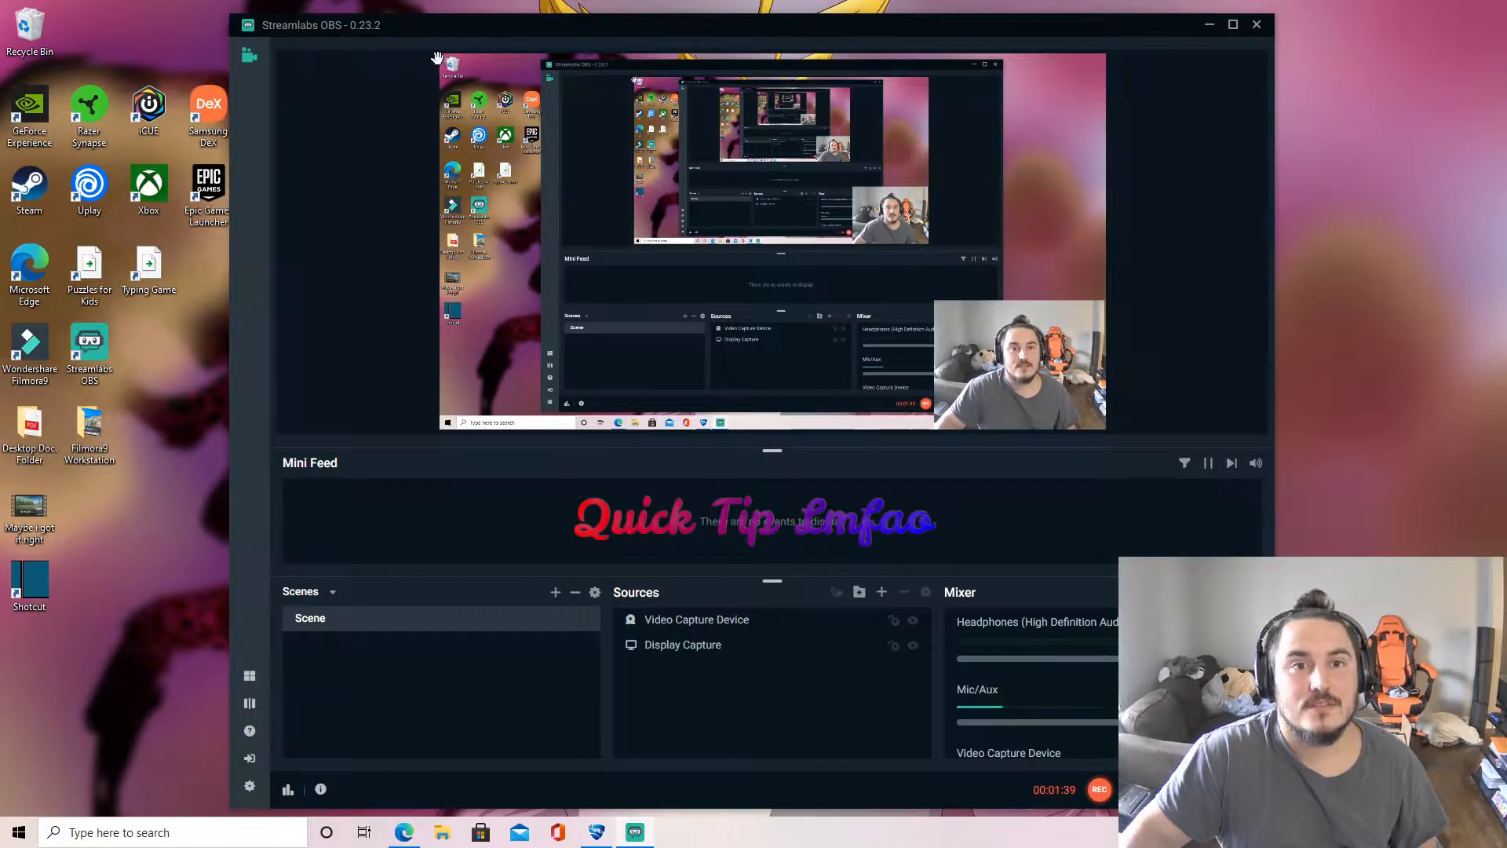
Move and resize the Display Capture source in the preview, and fit it back over the canvas
{"action": "left_click", "coordinate": [463, 71]}
{"action": "left_click_drag", "start_coordinate": [437, 51], "coordinate": [1203, 211]}
{"action": "left_click_drag", "start_coordinate": [1329, 473], "coordinate": [792, 390]}
{"action": "left_click_drag", "start_coordinate": [12, 1], "coordinate": [74, 18]}
{"action": "left_click_drag", "start_coordinate": [443, 21], "coordinate": [521, 189]}
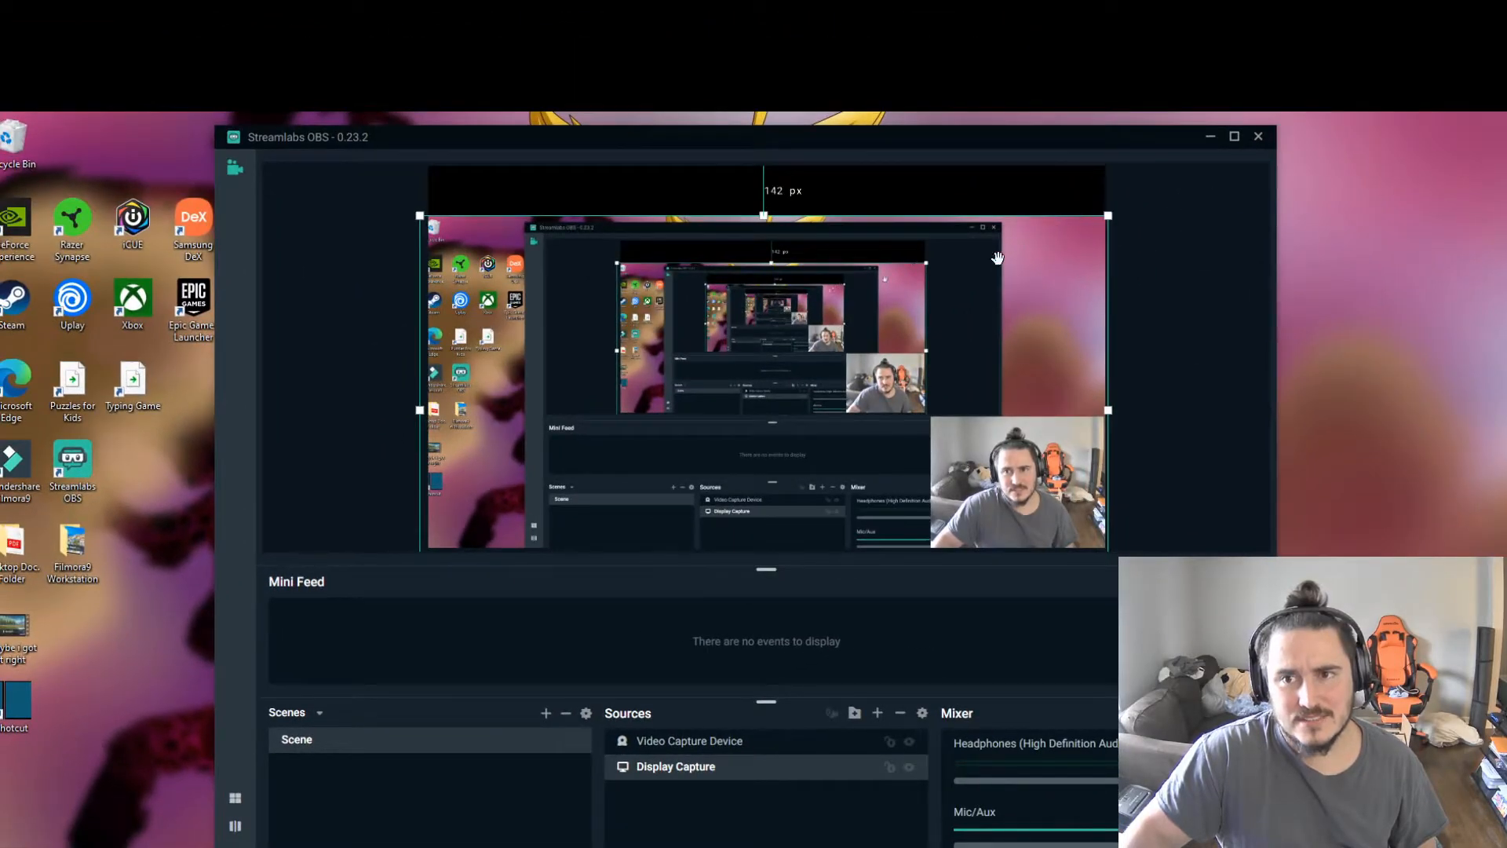
{"action": "left_click_drag", "start_coordinate": [844, 322], "coordinate": [878, 142]}
{"action": "left_click_drag", "start_coordinate": [1135, 33], "coordinate": [1099, 59]}
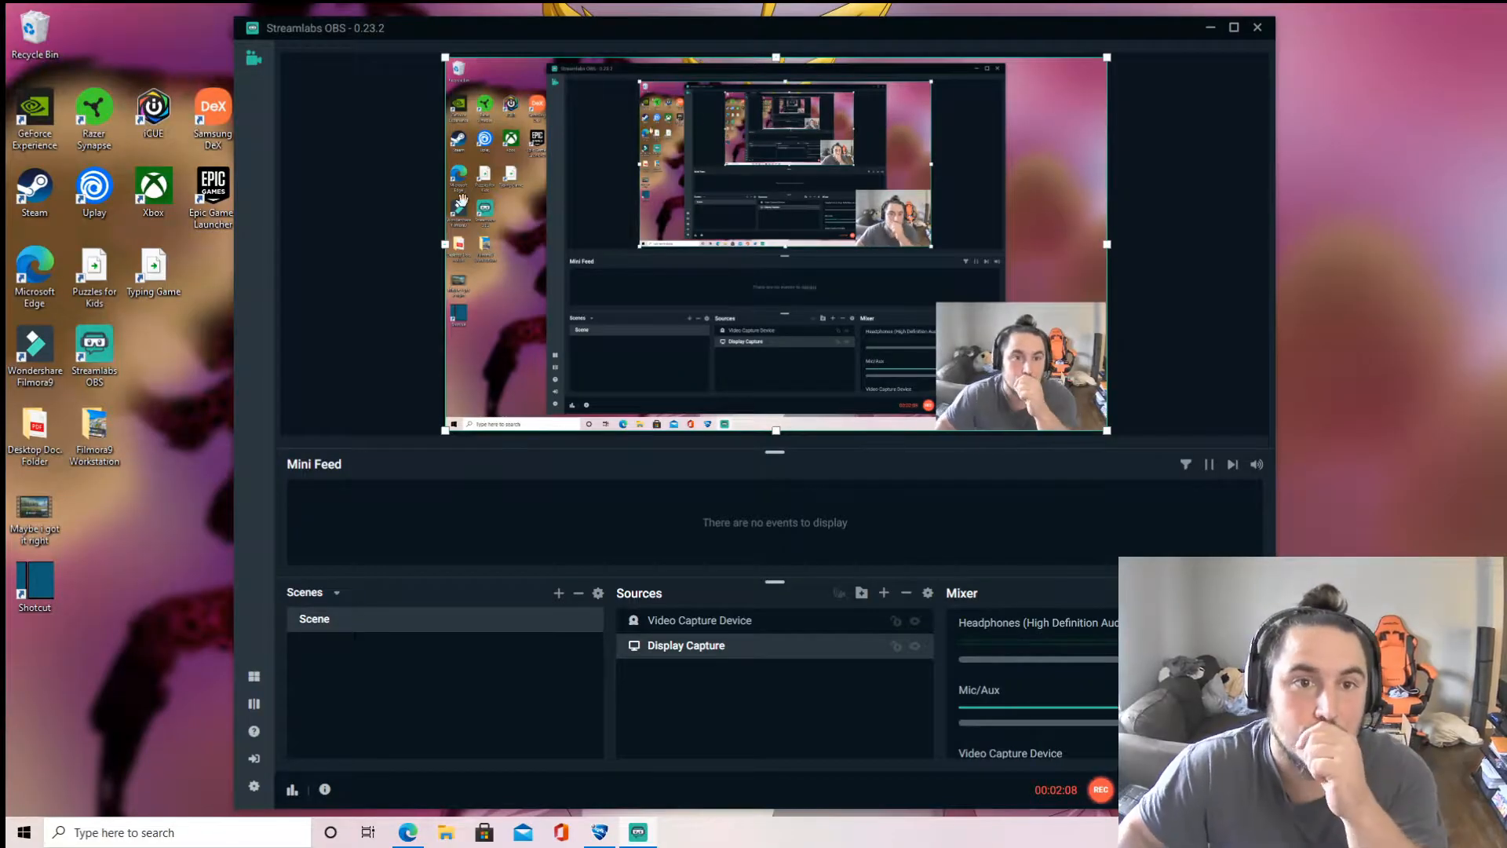
Open the settings and review the General, Stream and Output pages
{"action": "left_click", "coordinate": [253, 787]}
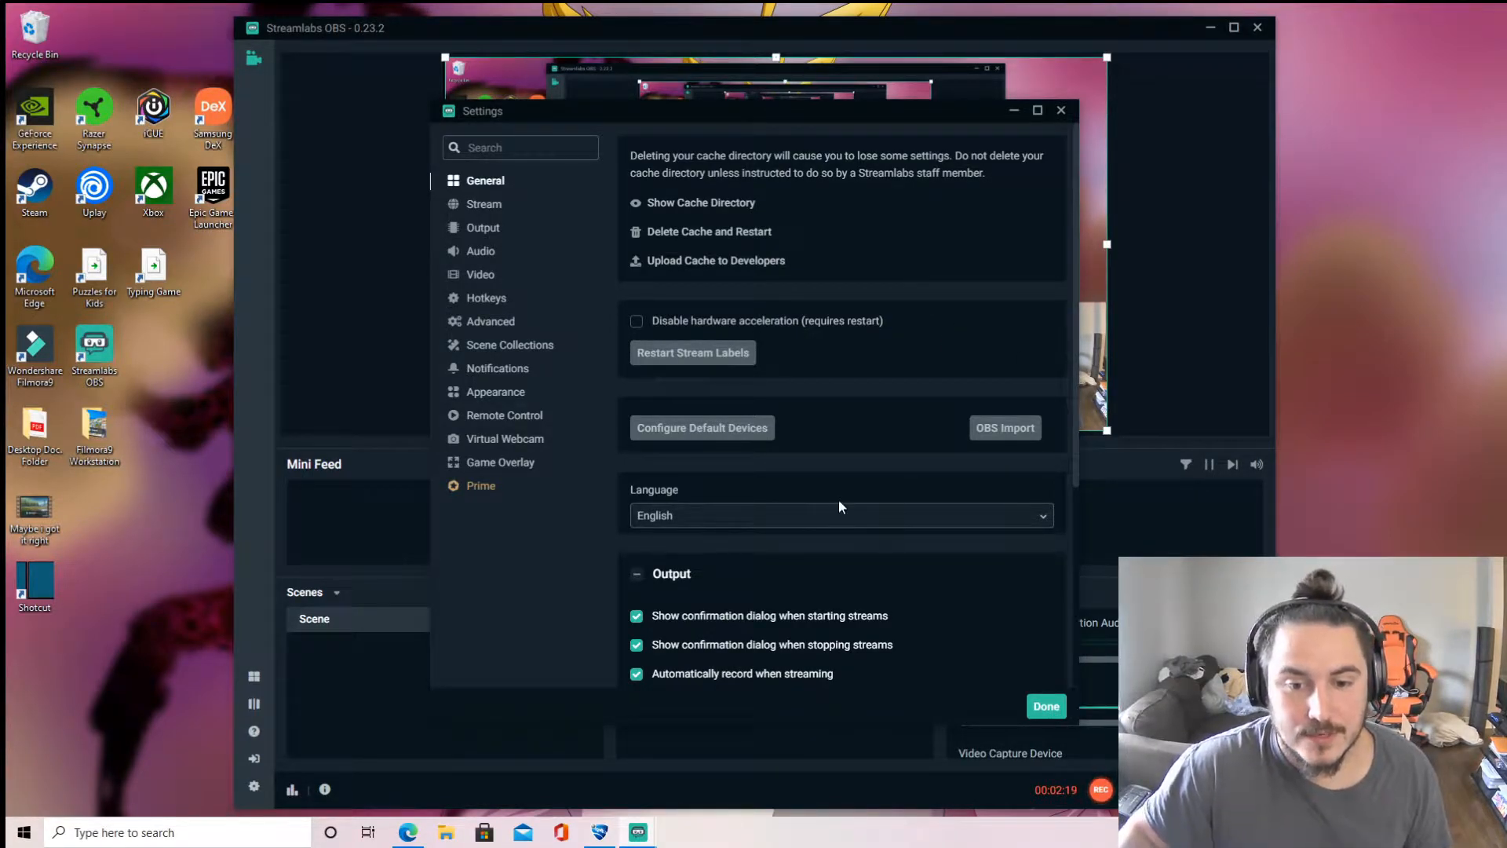
{"action": "scroll", "coordinate": [838, 511], "scroll_direction": "down", "scroll_amount": 3}
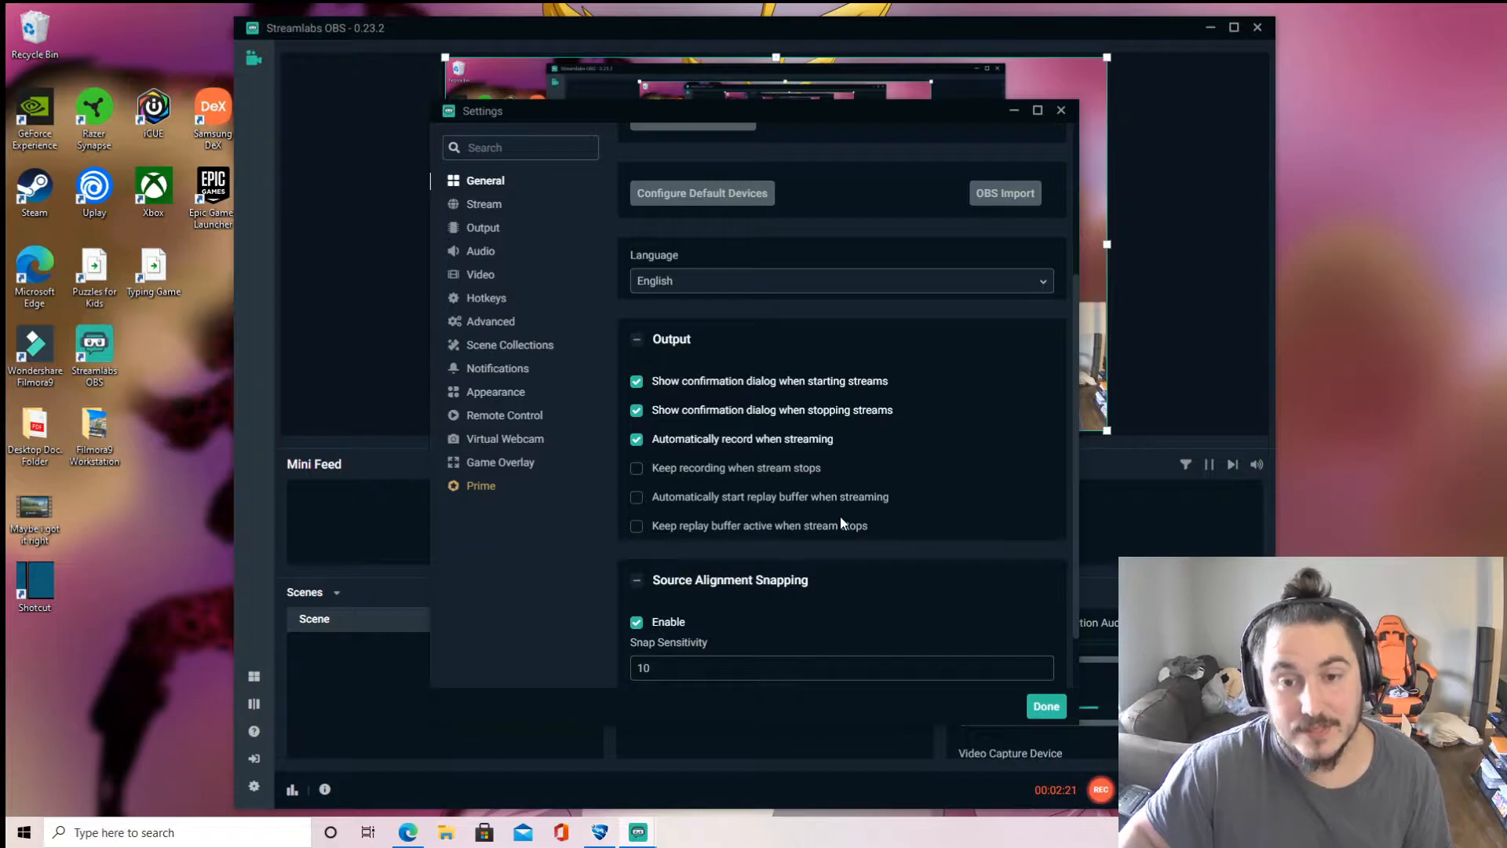
{"action": "left_click", "coordinate": [499, 206]}
{"action": "left_click", "coordinate": [485, 232]}
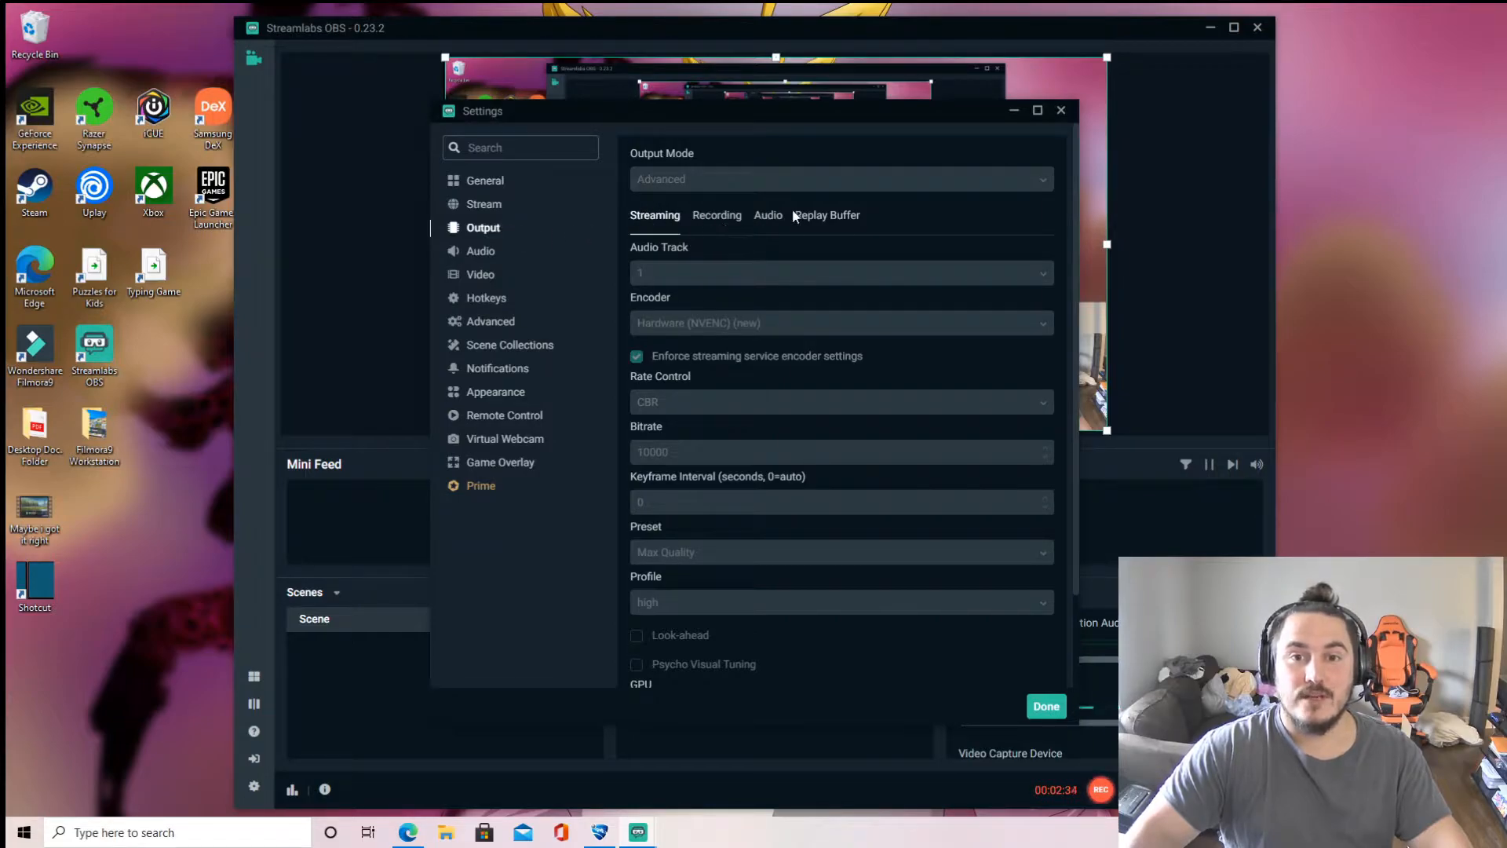
Compare the Streaming and Recording output settings, examining the recording format, encoder, rate control, bitrate, preset and profile
{"action": "left_click", "coordinate": [719, 225]}
{"action": "left_click", "coordinate": [672, 222]}
{"action": "left_click", "coordinate": [707, 220]}
{"action": "left_click", "coordinate": [667, 216]}
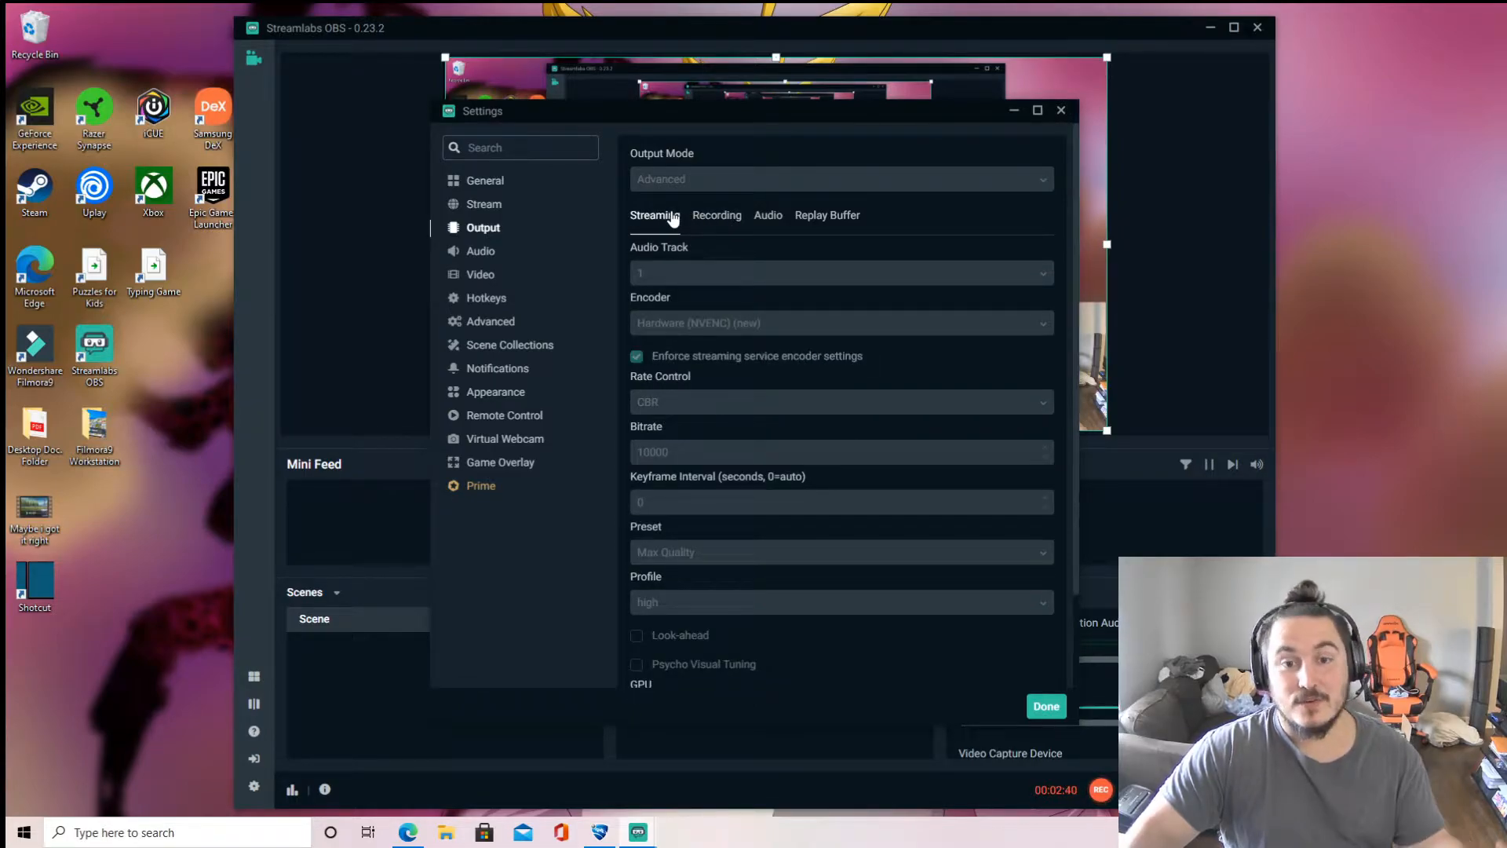
{"action": "left_click", "coordinate": [731, 221]}
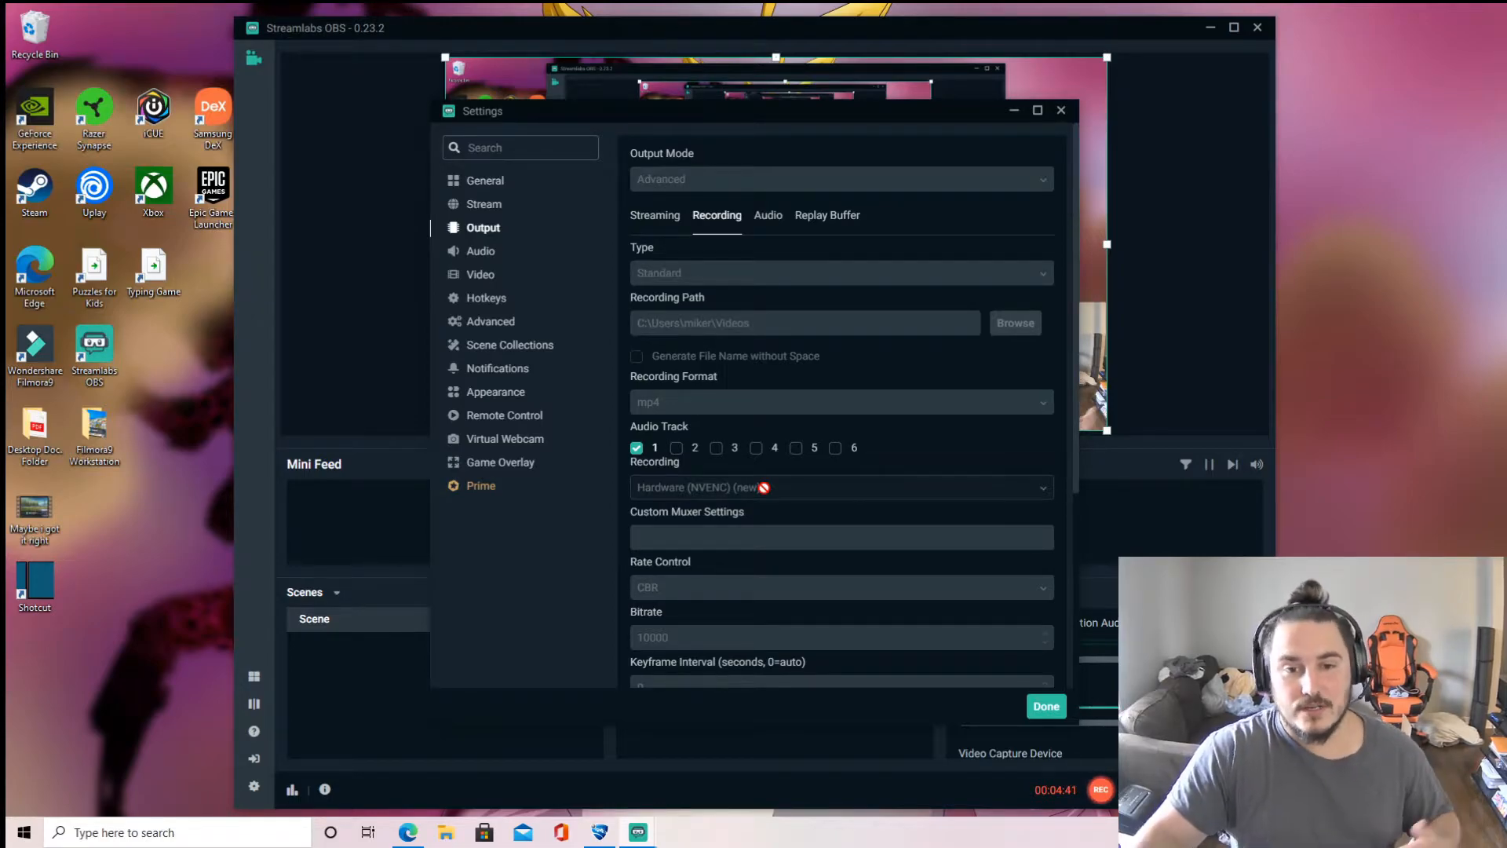
{"action": "scroll", "coordinate": [693, 504], "scroll_direction": "down", "scroll_amount": 2}
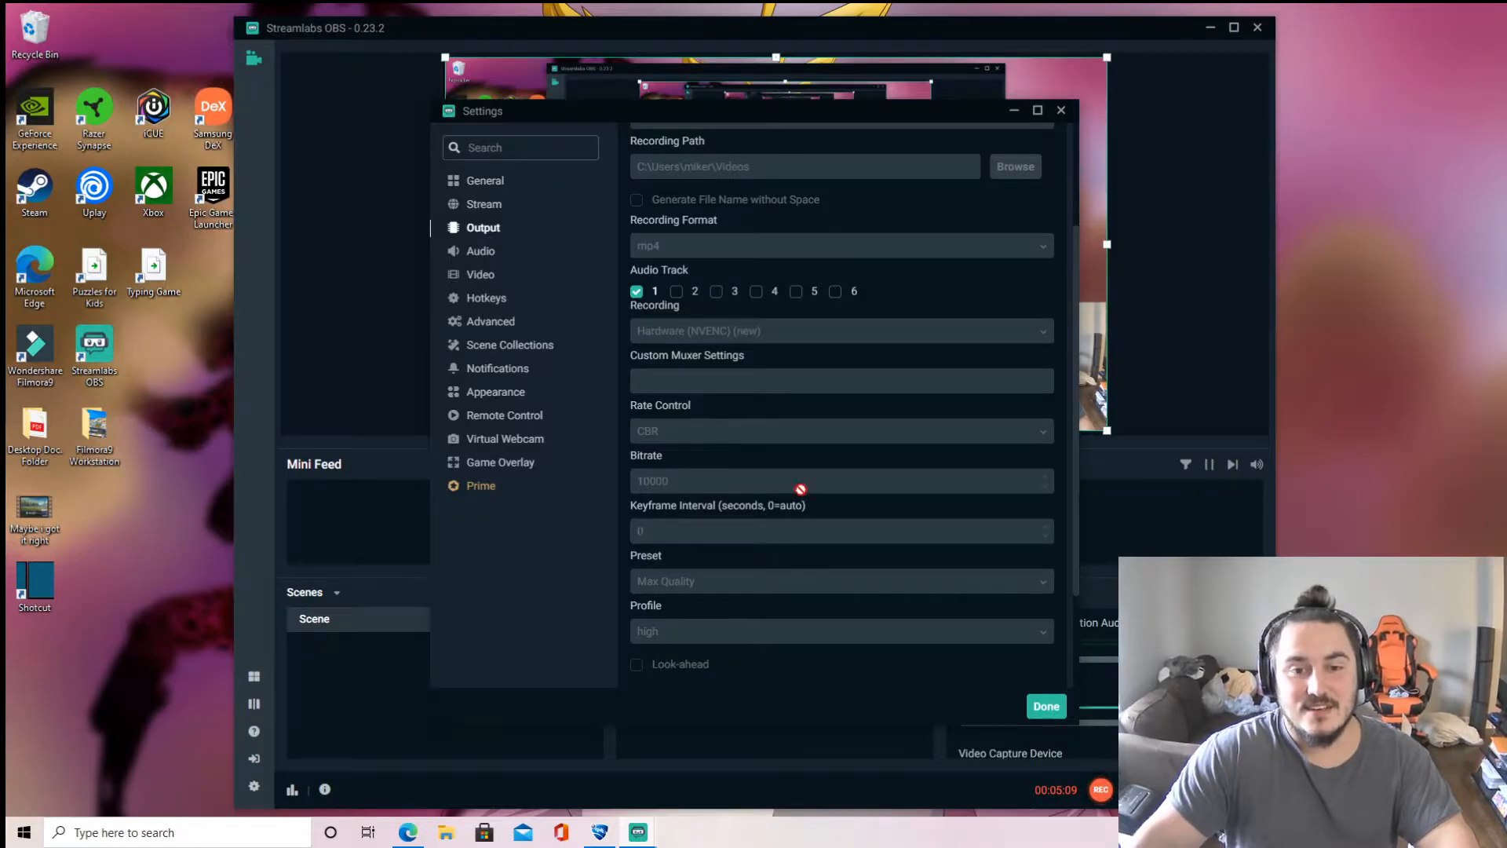
{"action": "scroll", "coordinate": [710, 536], "scroll_direction": "down", "scroll_amount": 1}
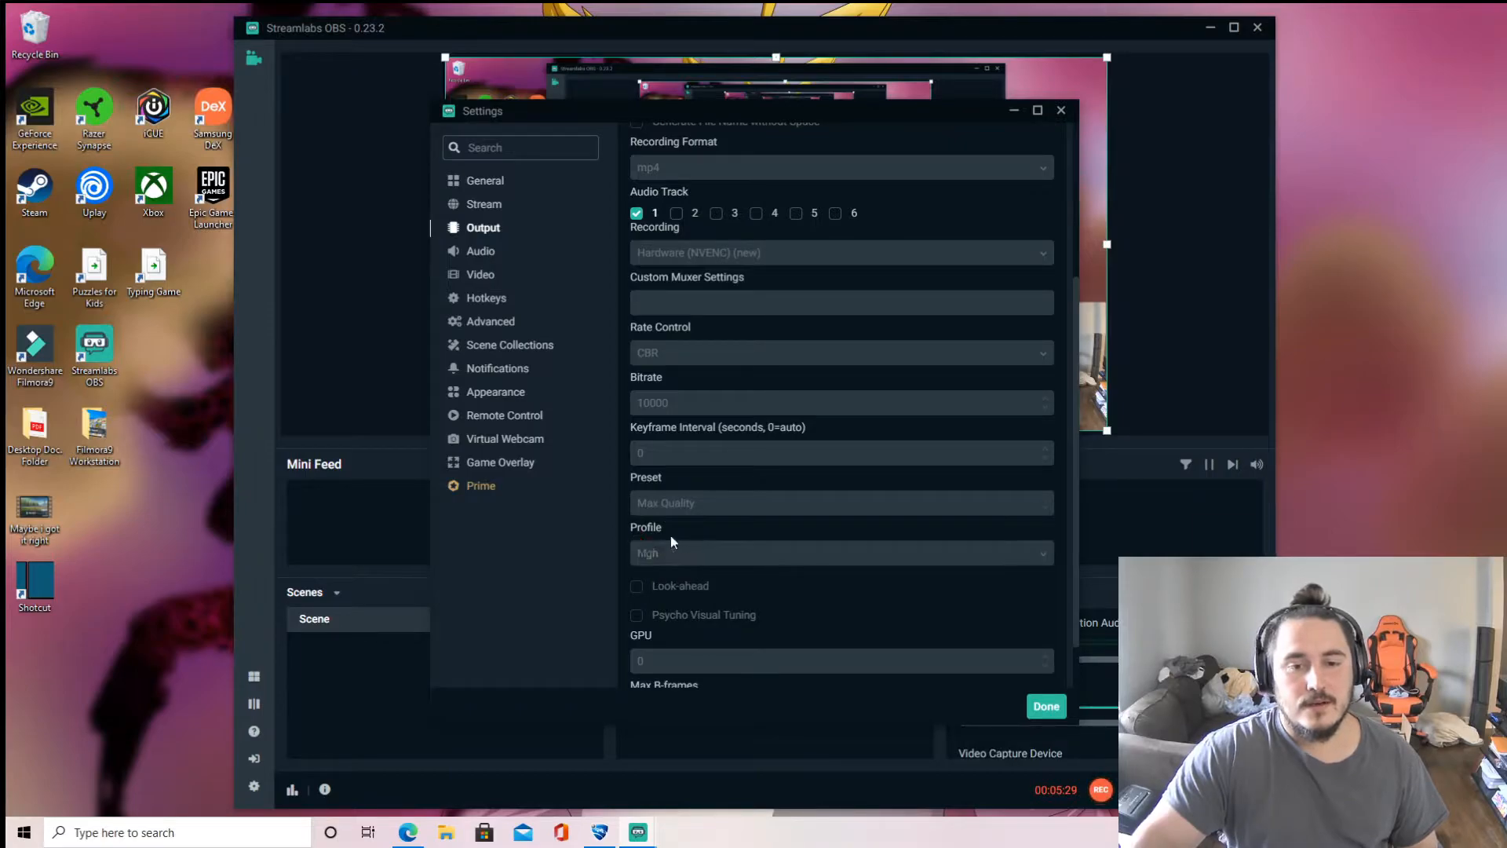
{"action": "scroll", "coordinate": [688, 584], "scroll_direction": "down", "scroll_amount": 1}
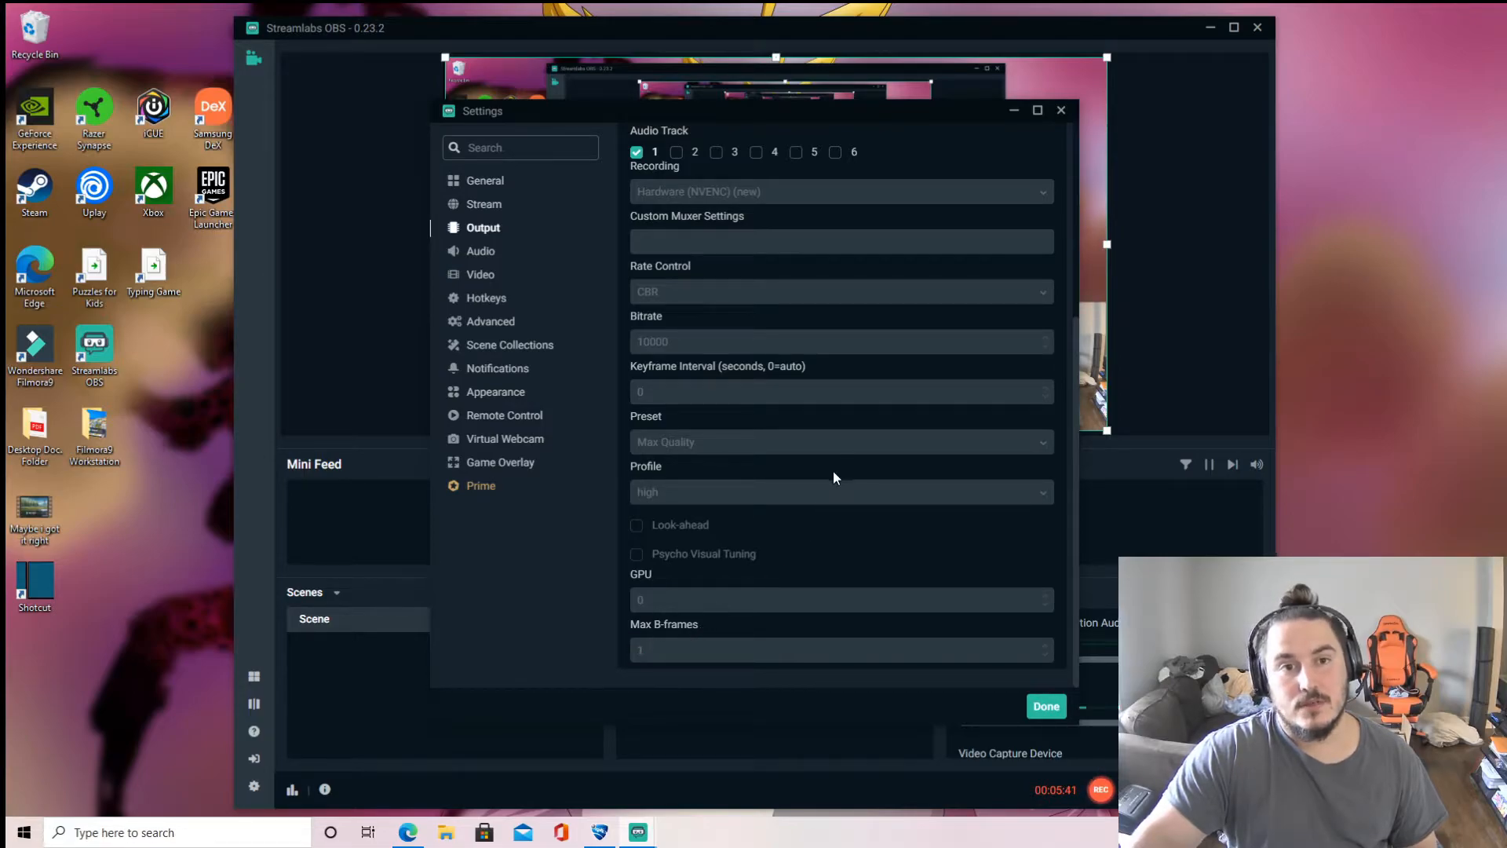
Review the Audio, Video and Advanced settings, and close the settings window
{"action": "left_click", "coordinate": [477, 255]}
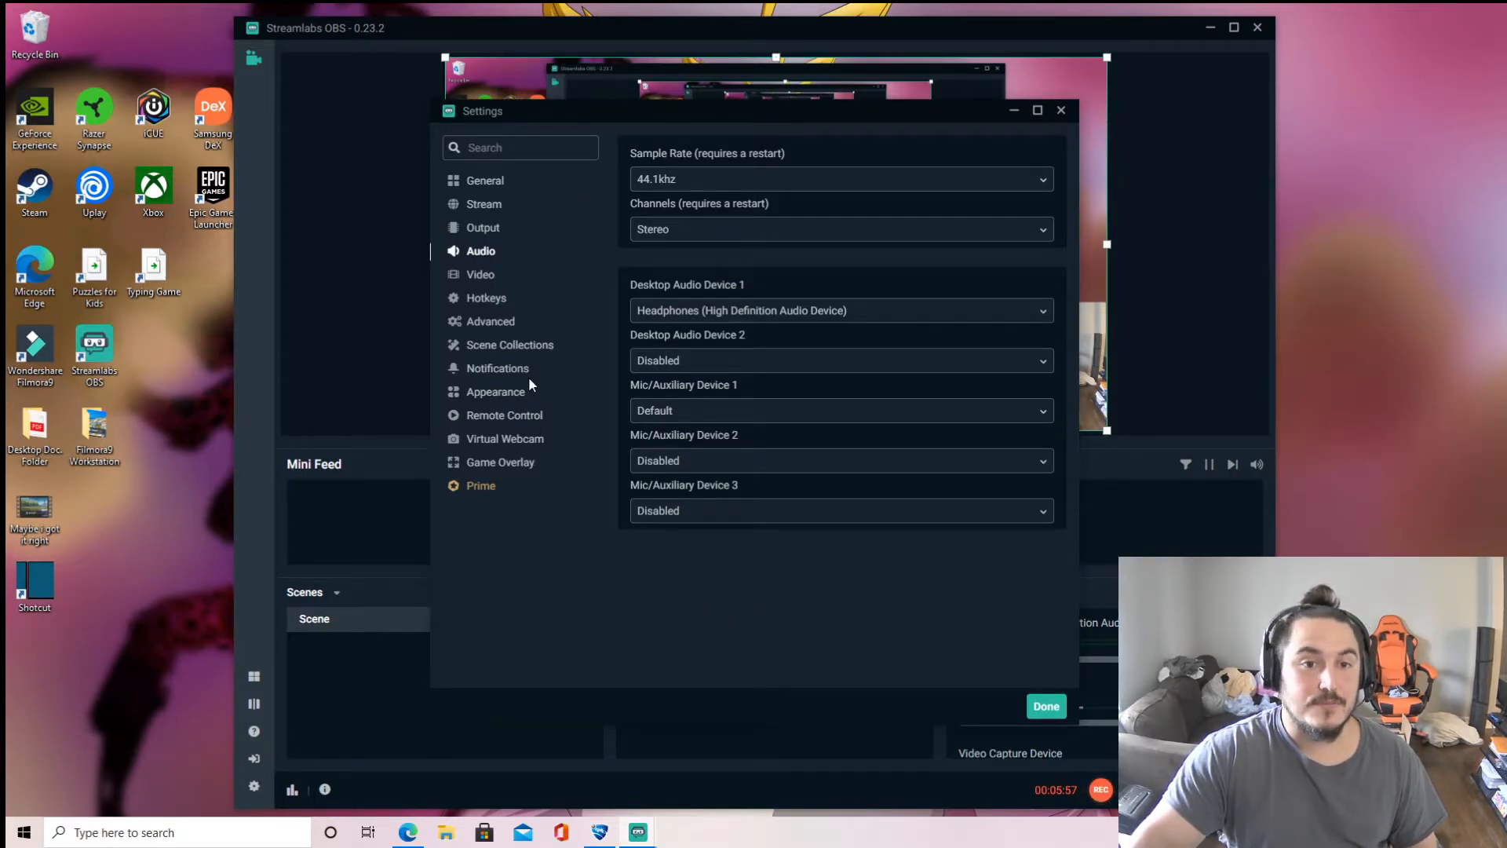
{"action": "left_click", "coordinate": [478, 281]}
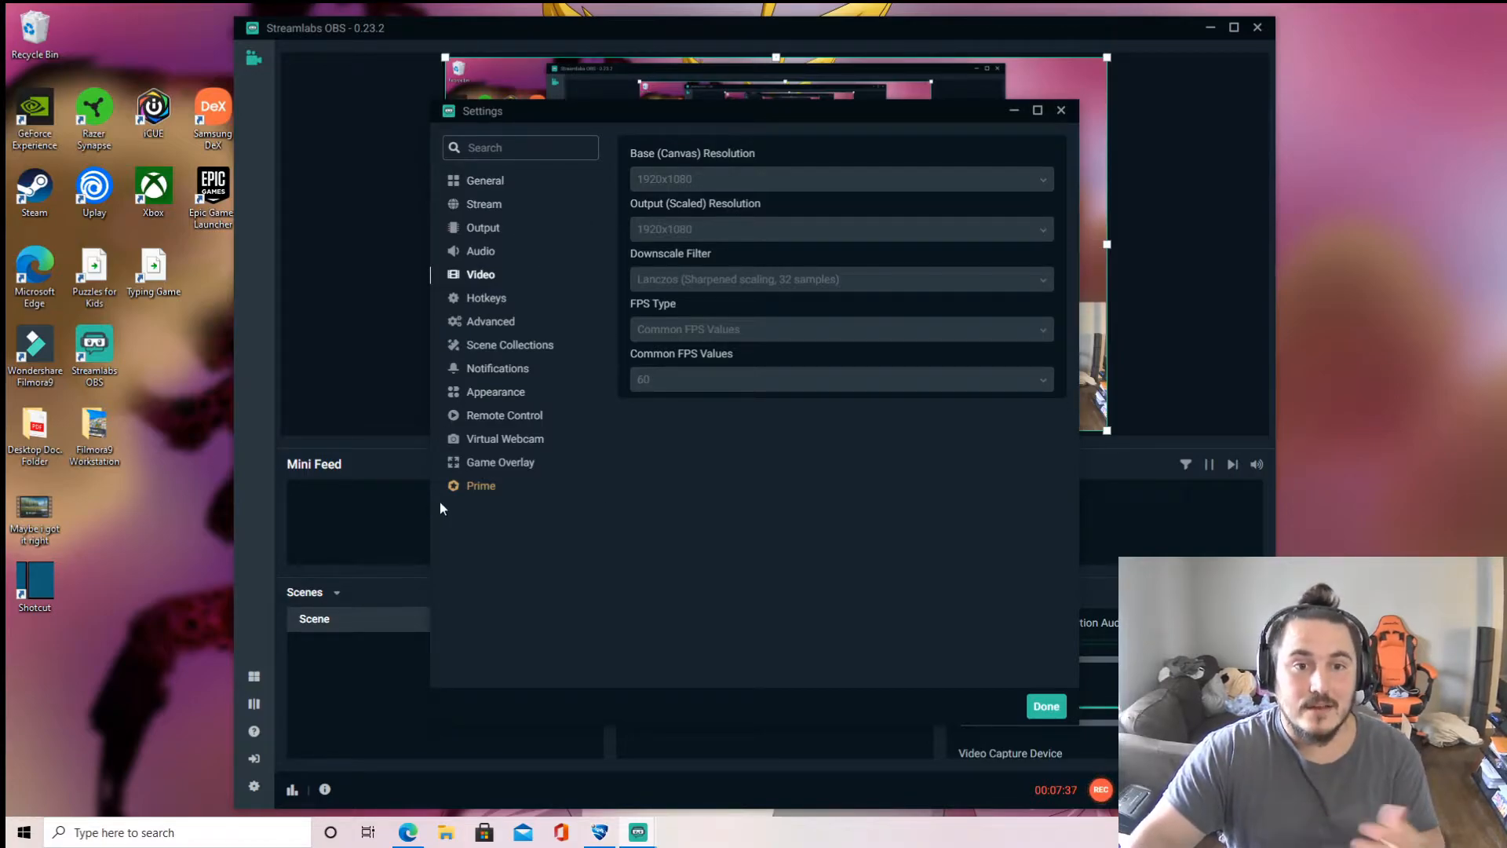
{"action": "left_click", "coordinate": [488, 321]}
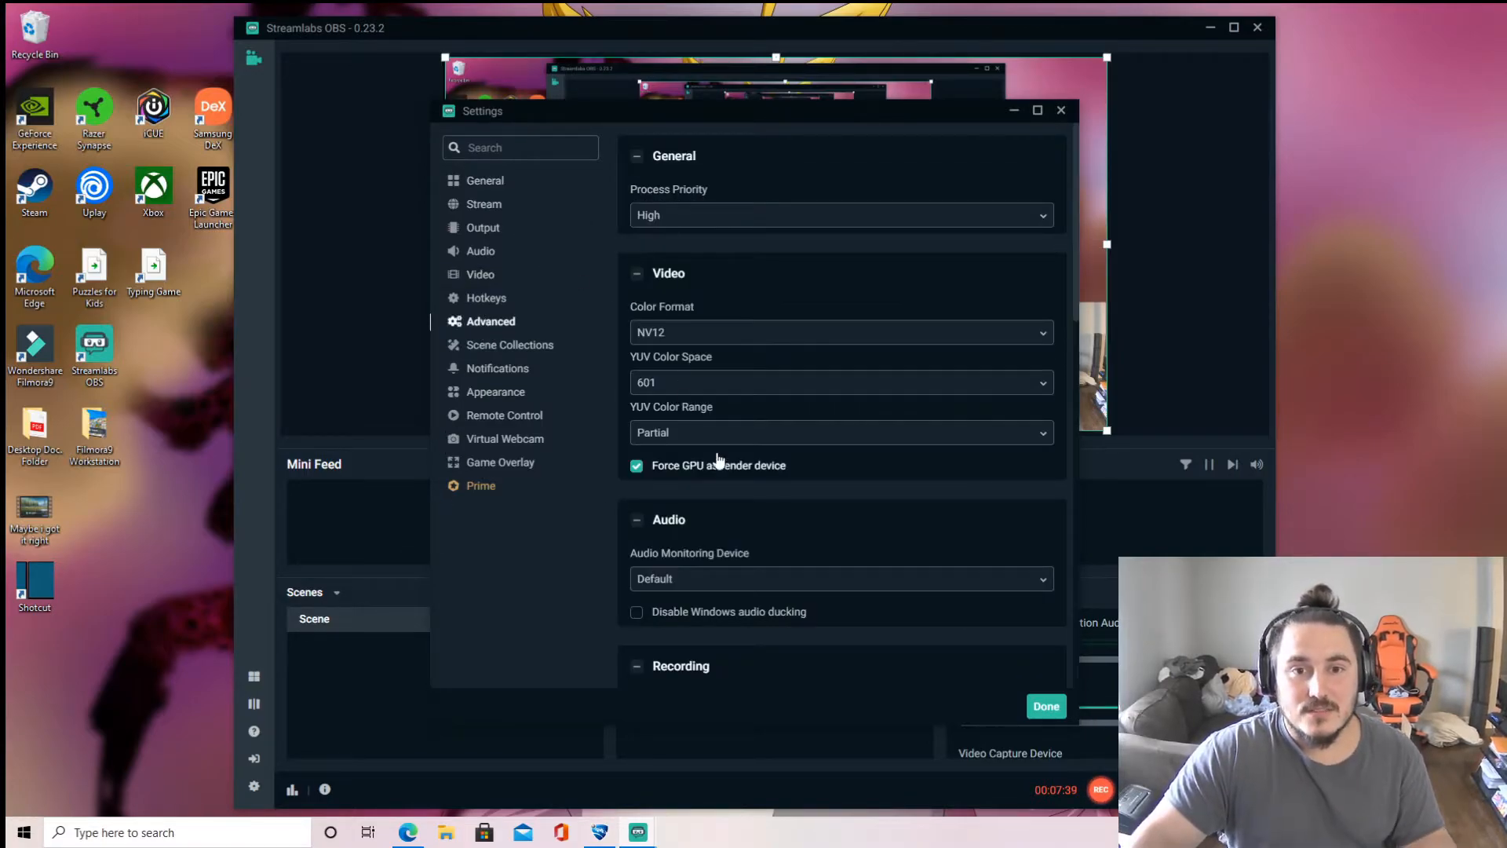
{"action": "scroll", "coordinate": [806, 466], "scroll_direction": "down", "scroll_amount": 2}
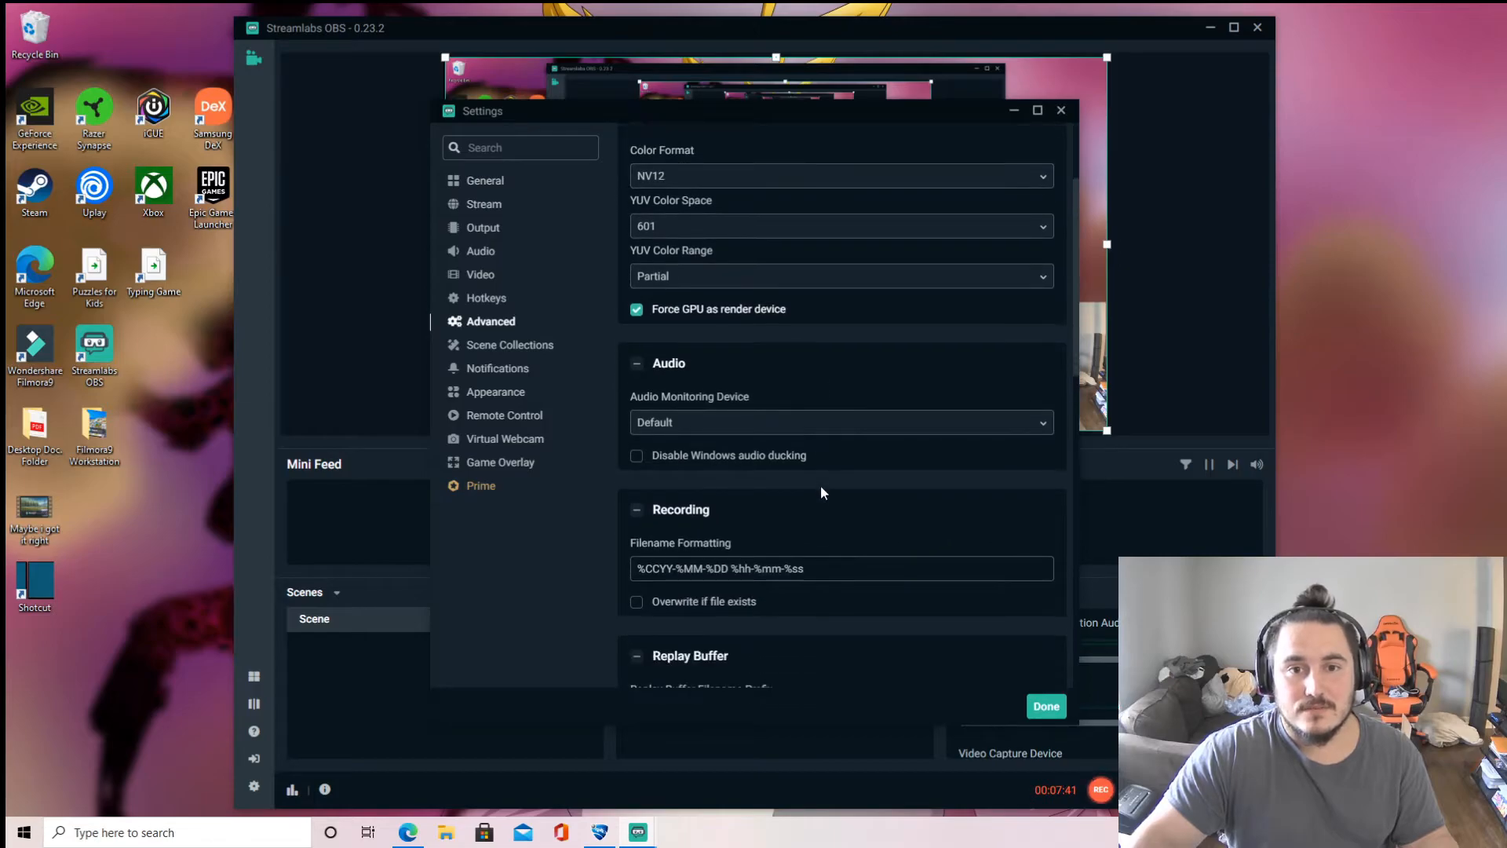
{"action": "scroll", "coordinate": [821, 492], "scroll_direction": "down", "scroll_amount": 7}
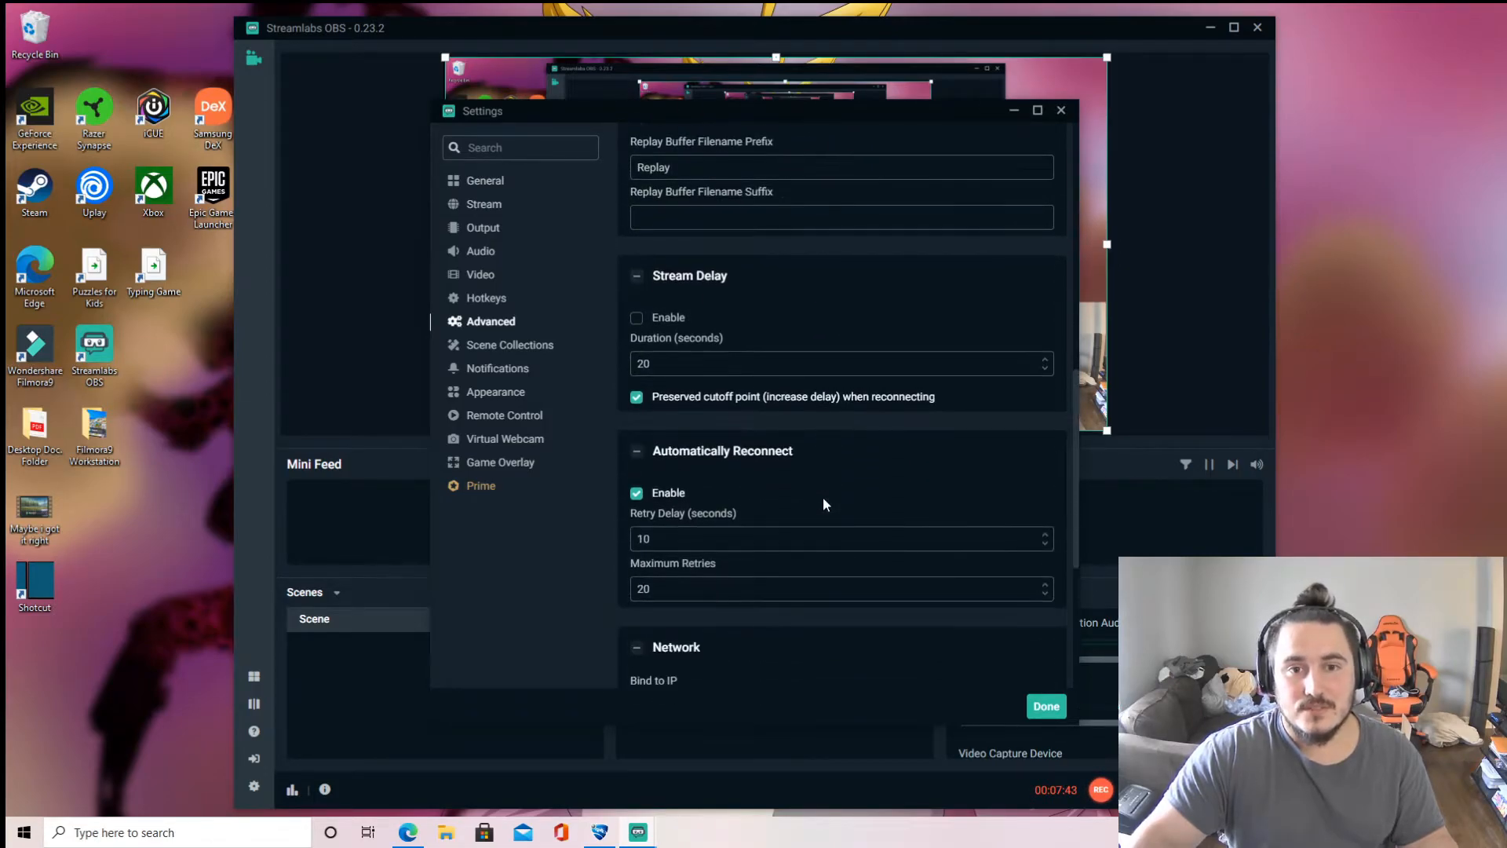
{"action": "scroll", "coordinate": [822, 497], "scroll_direction": "down", "scroll_amount": 5}
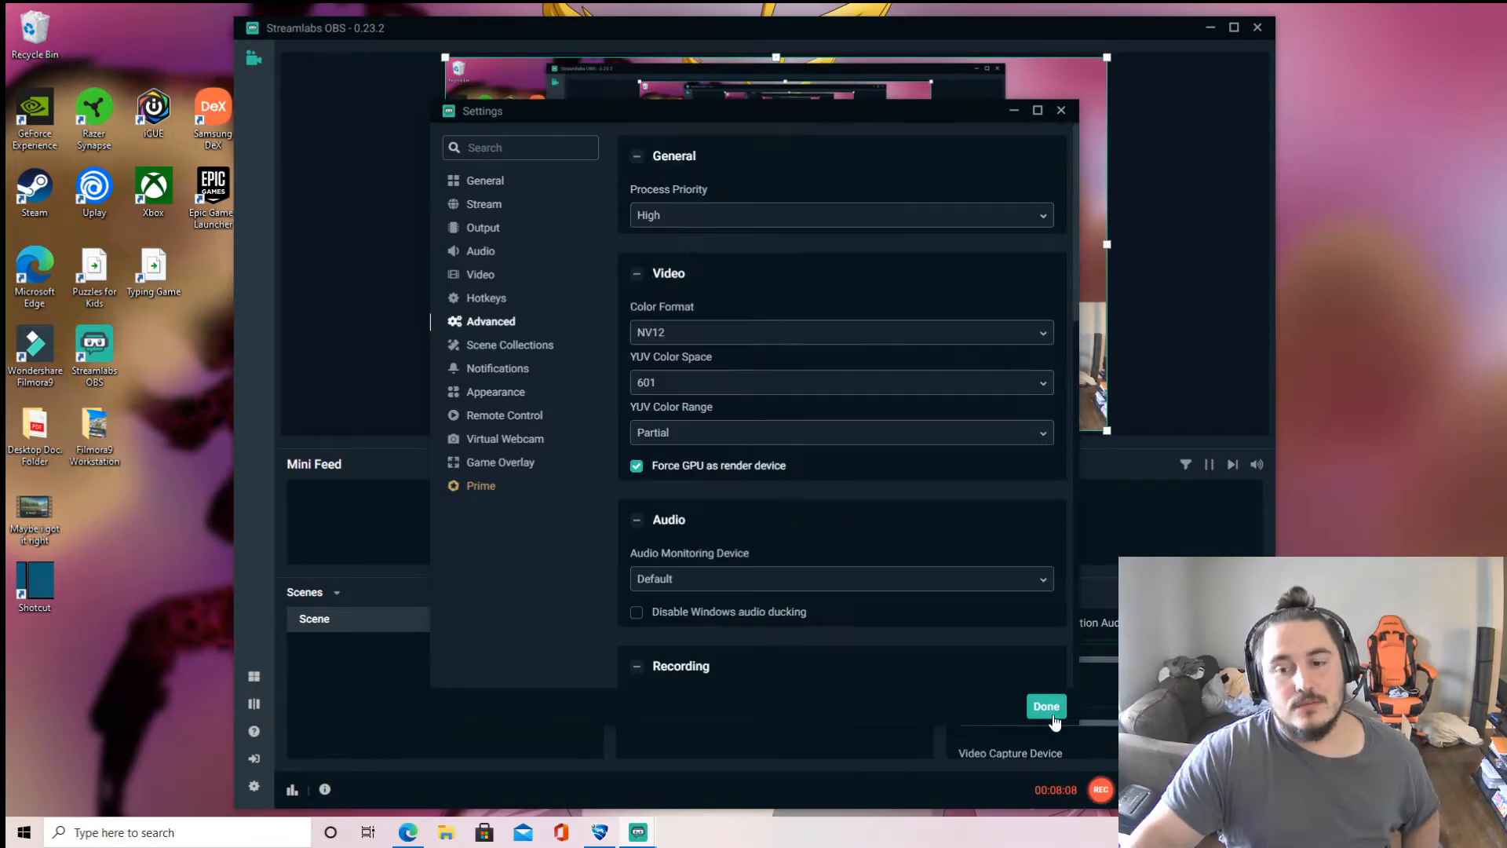
{"action": "left_click", "coordinate": [1048, 708]}
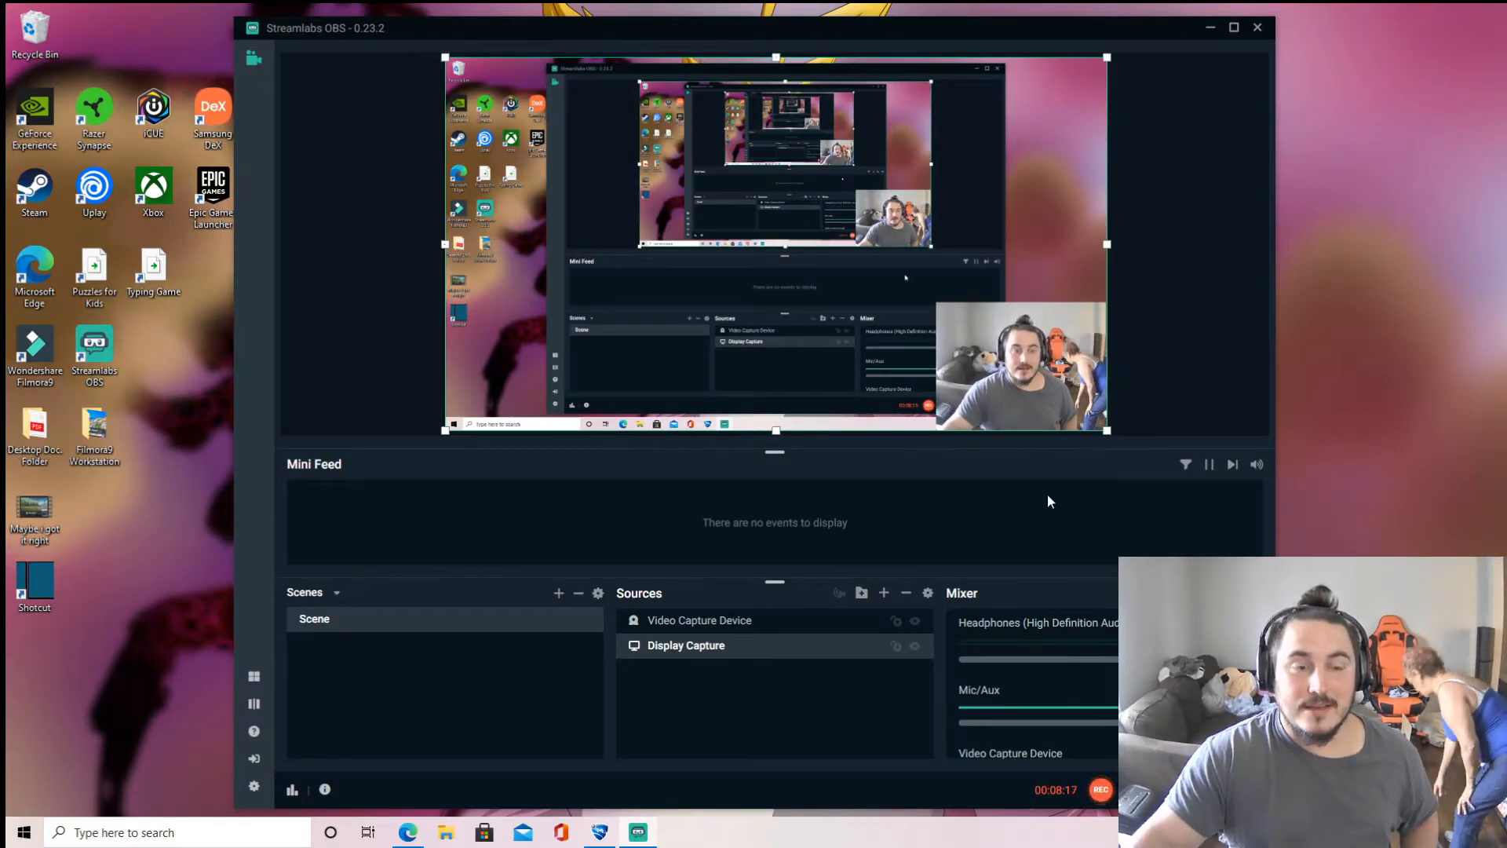
Launch Wondershare Filmora9, bring it to the front and continue with the free trial
{"action": "double_click", "coordinate": [56, 358]}
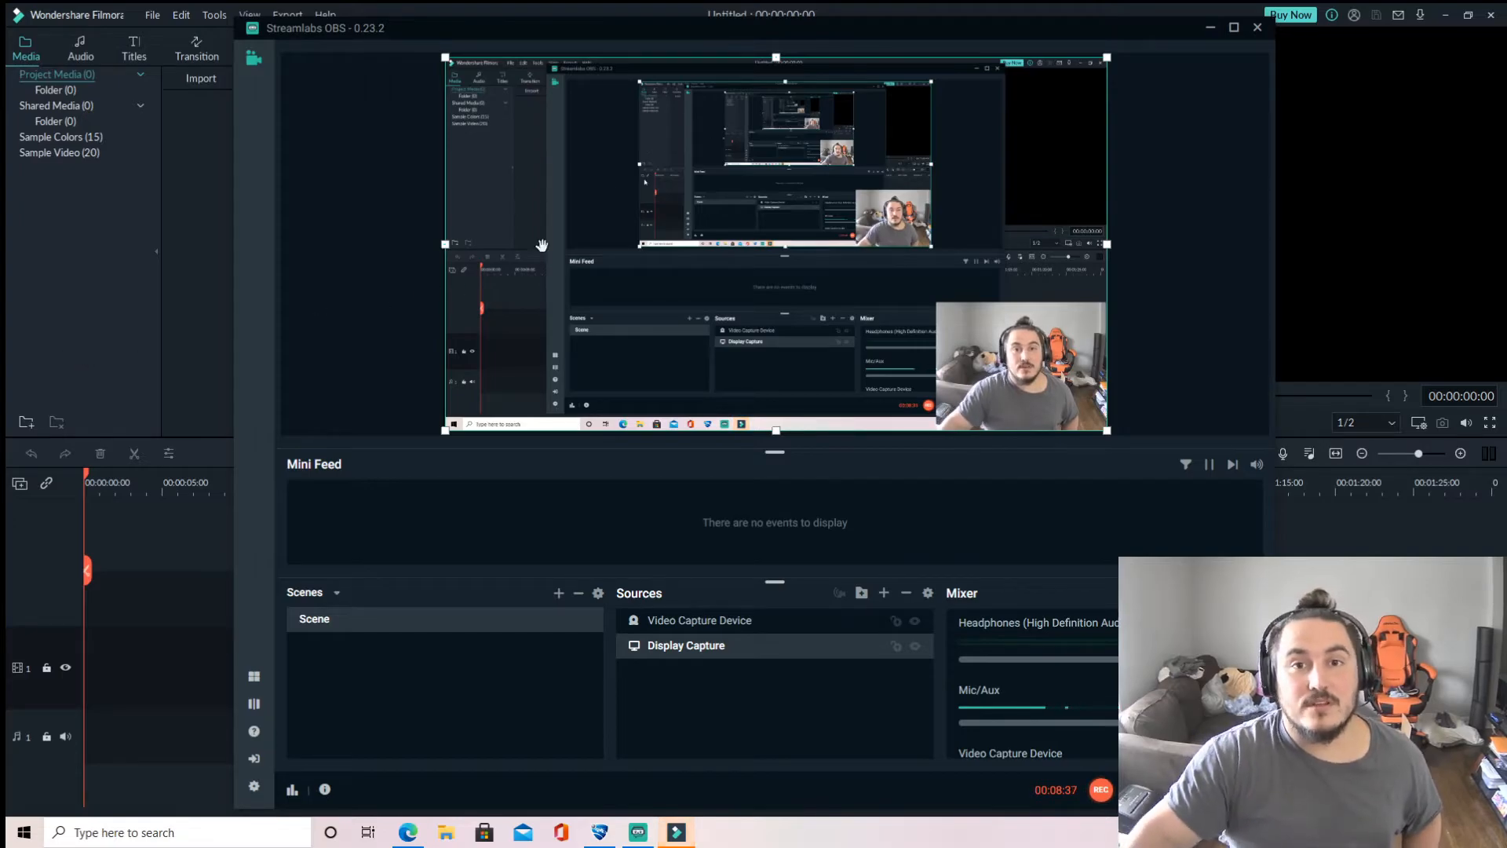
{"action": "left_click", "coordinate": [1104, 8]}
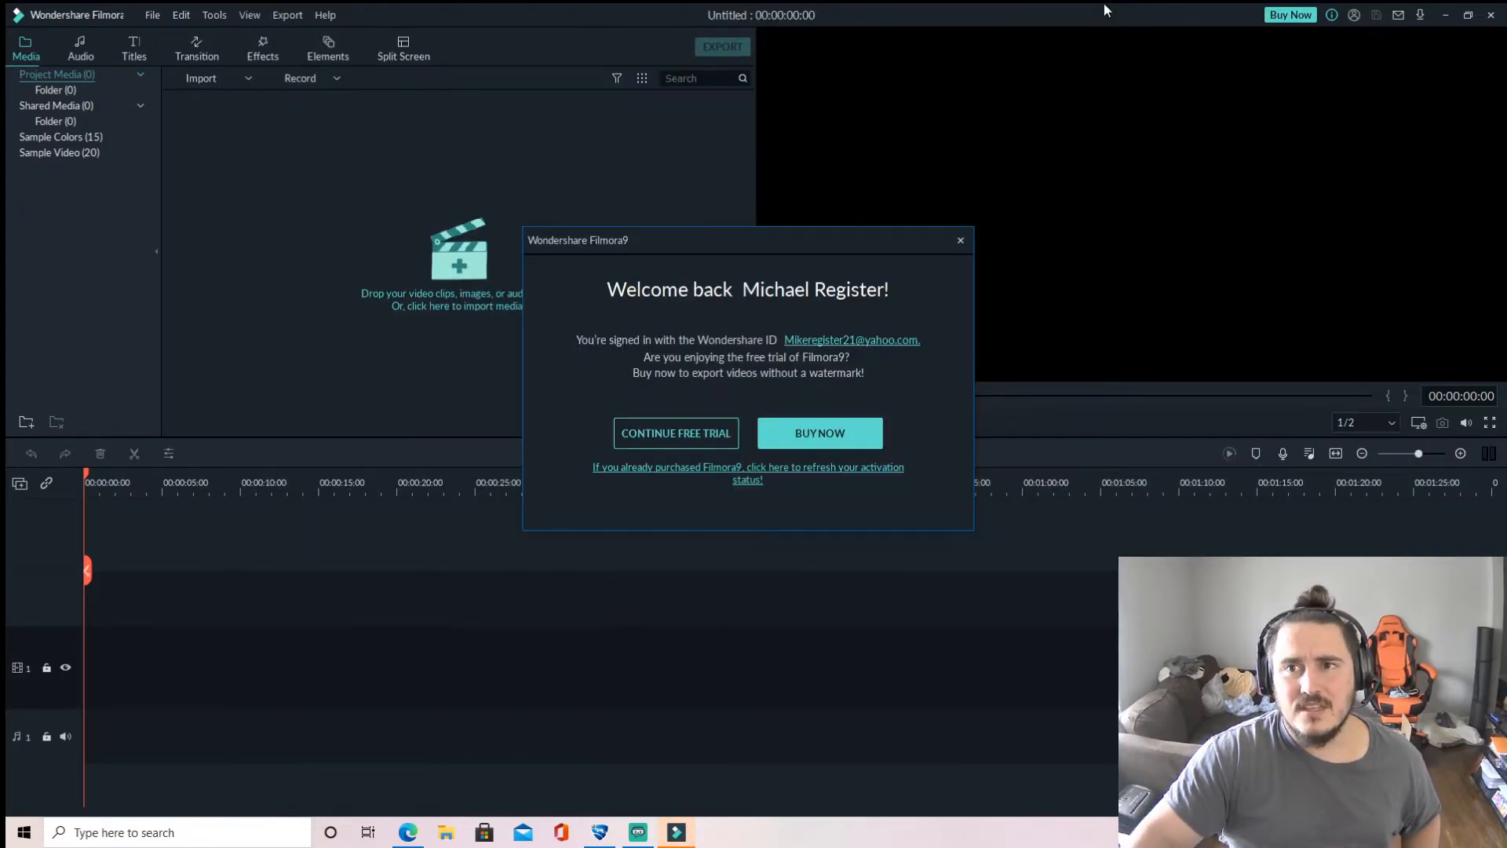
{"action": "left_click", "coordinate": [623, 440]}
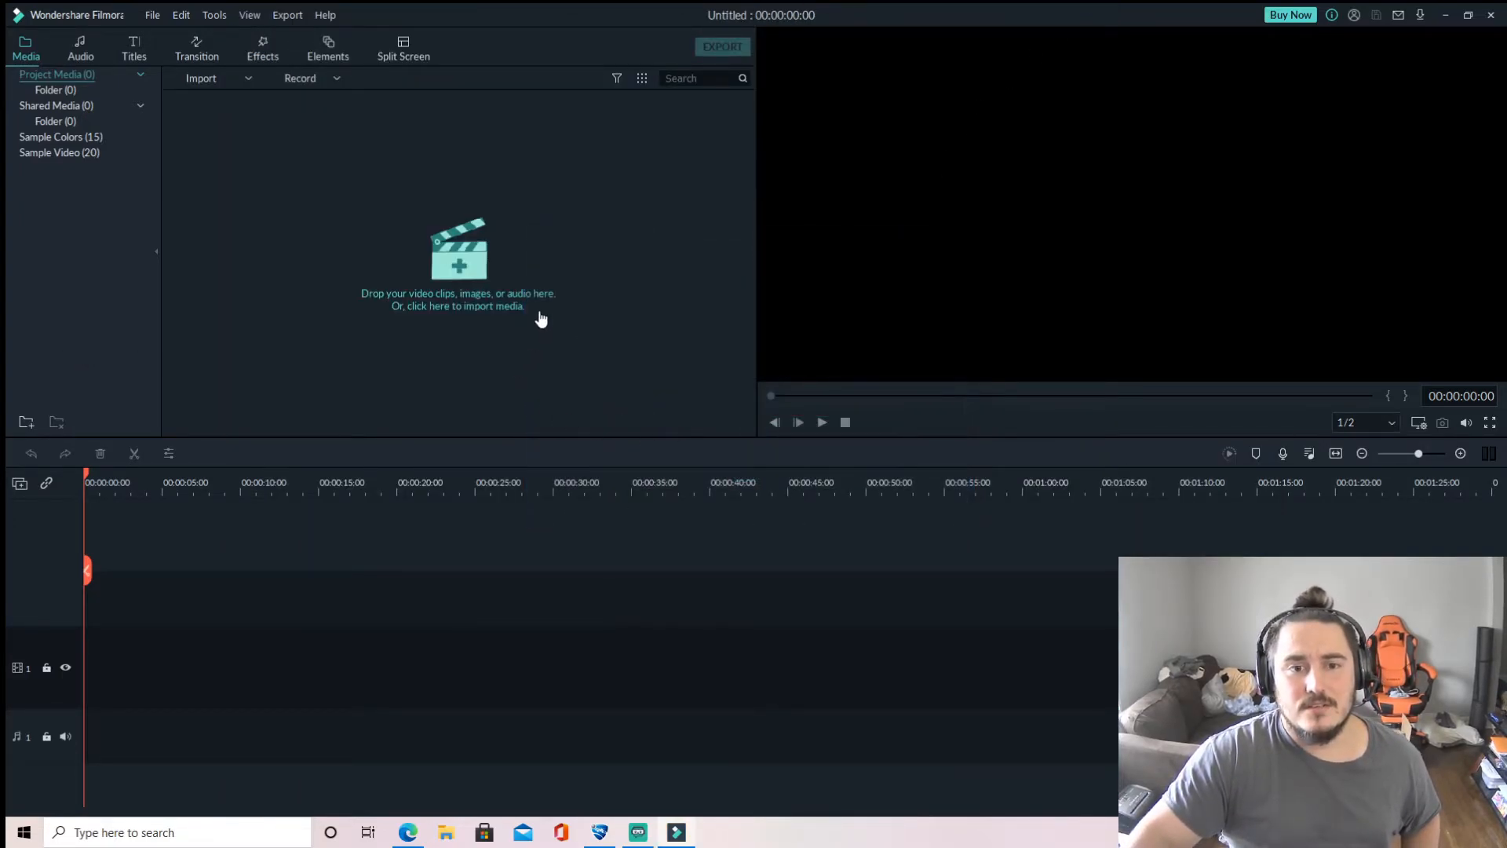
{"action": "left_click", "coordinate": [463, 268]}
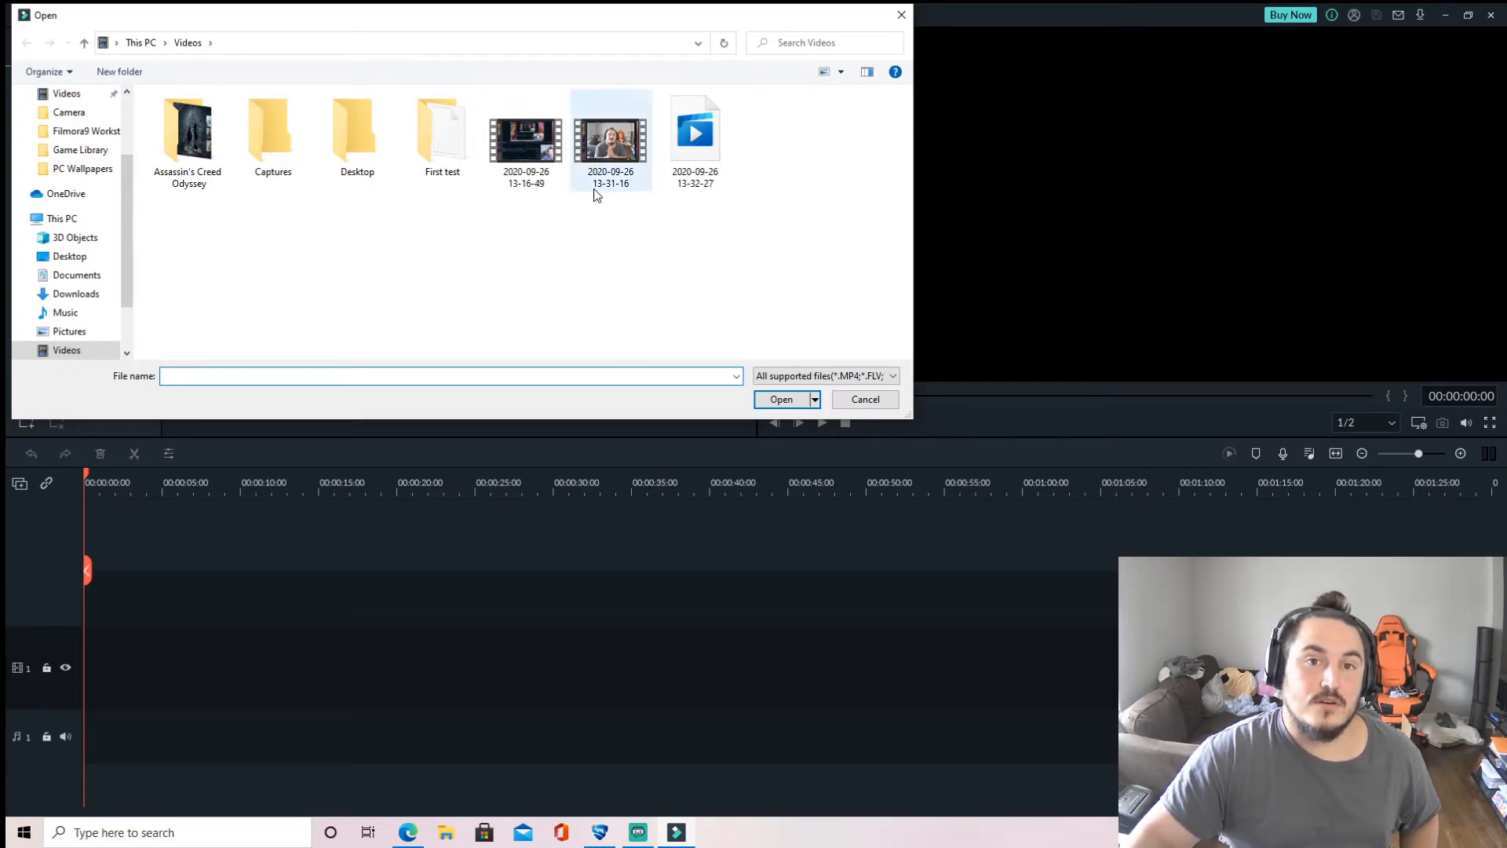
{"action": "double_click", "coordinate": [600, 145]}
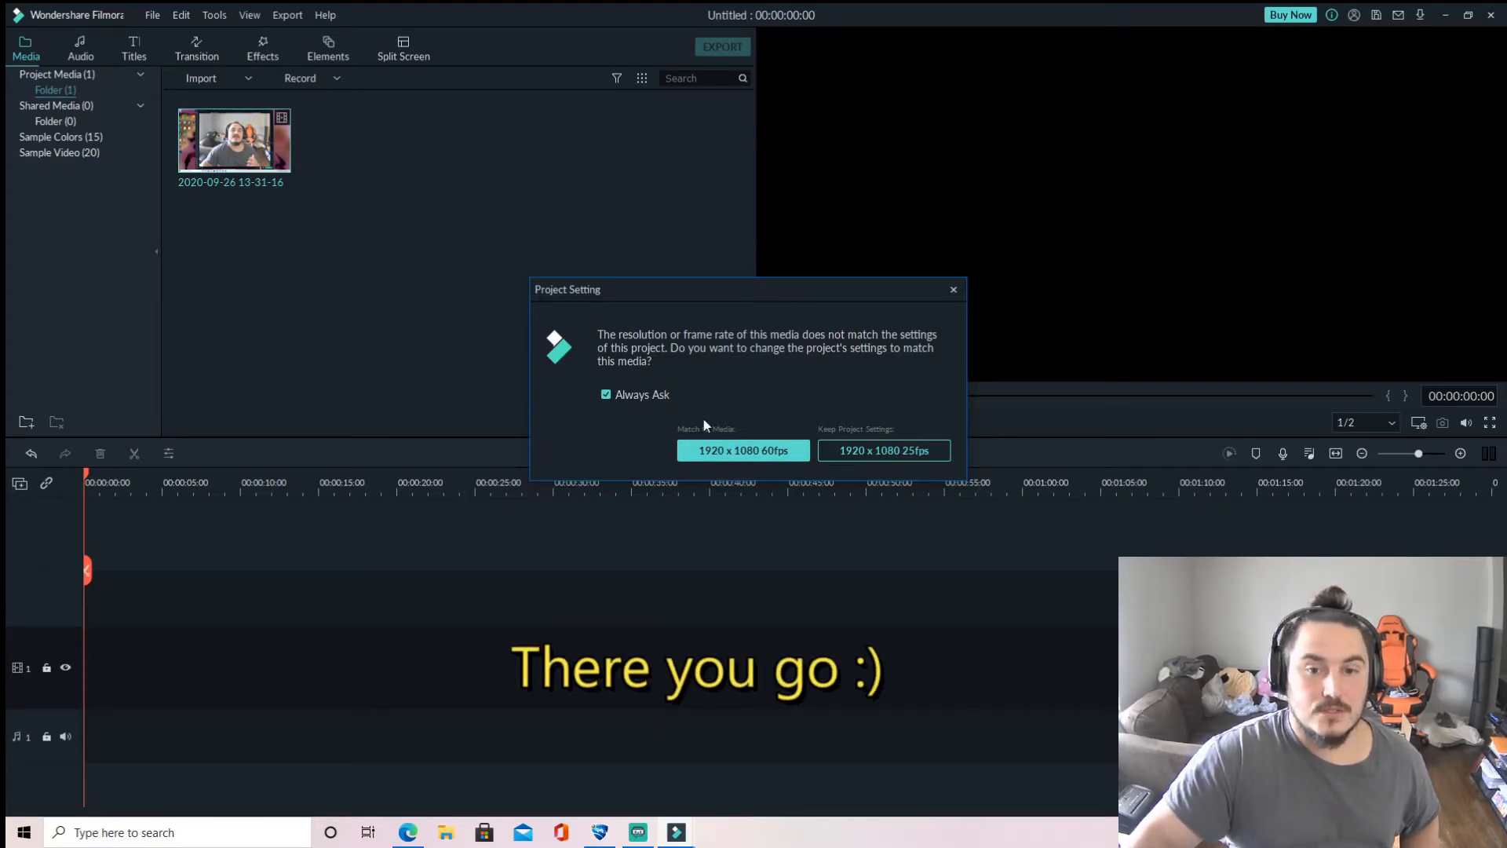
{"action": "left_click", "coordinate": [727, 450]}
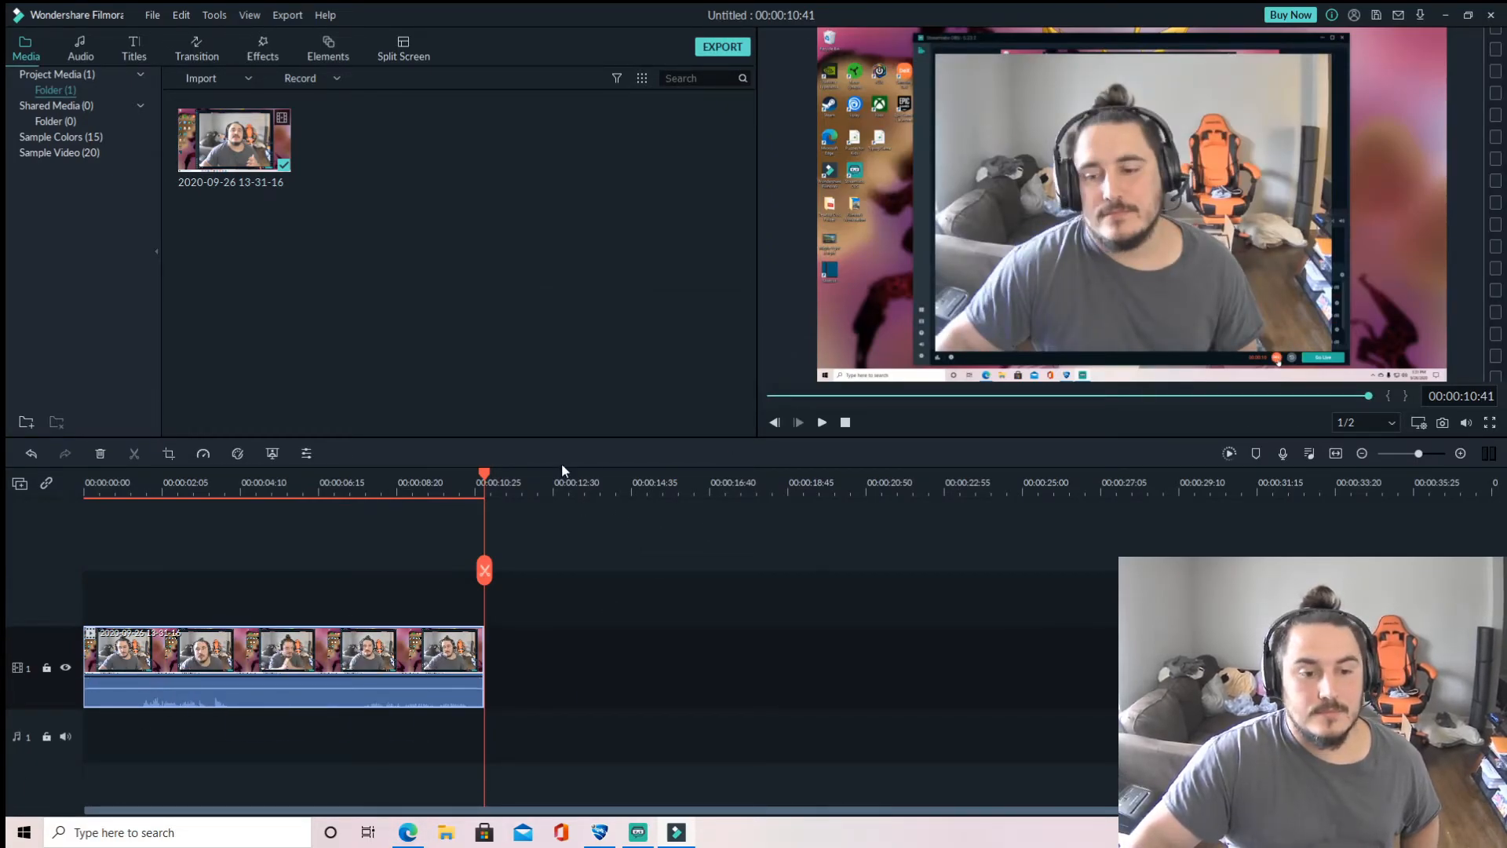
Play the timeline clip from its start and pause it partway through
{"action": "left_click", "coordinate": [90, 484]}
{"action": "key", "text": "space"}
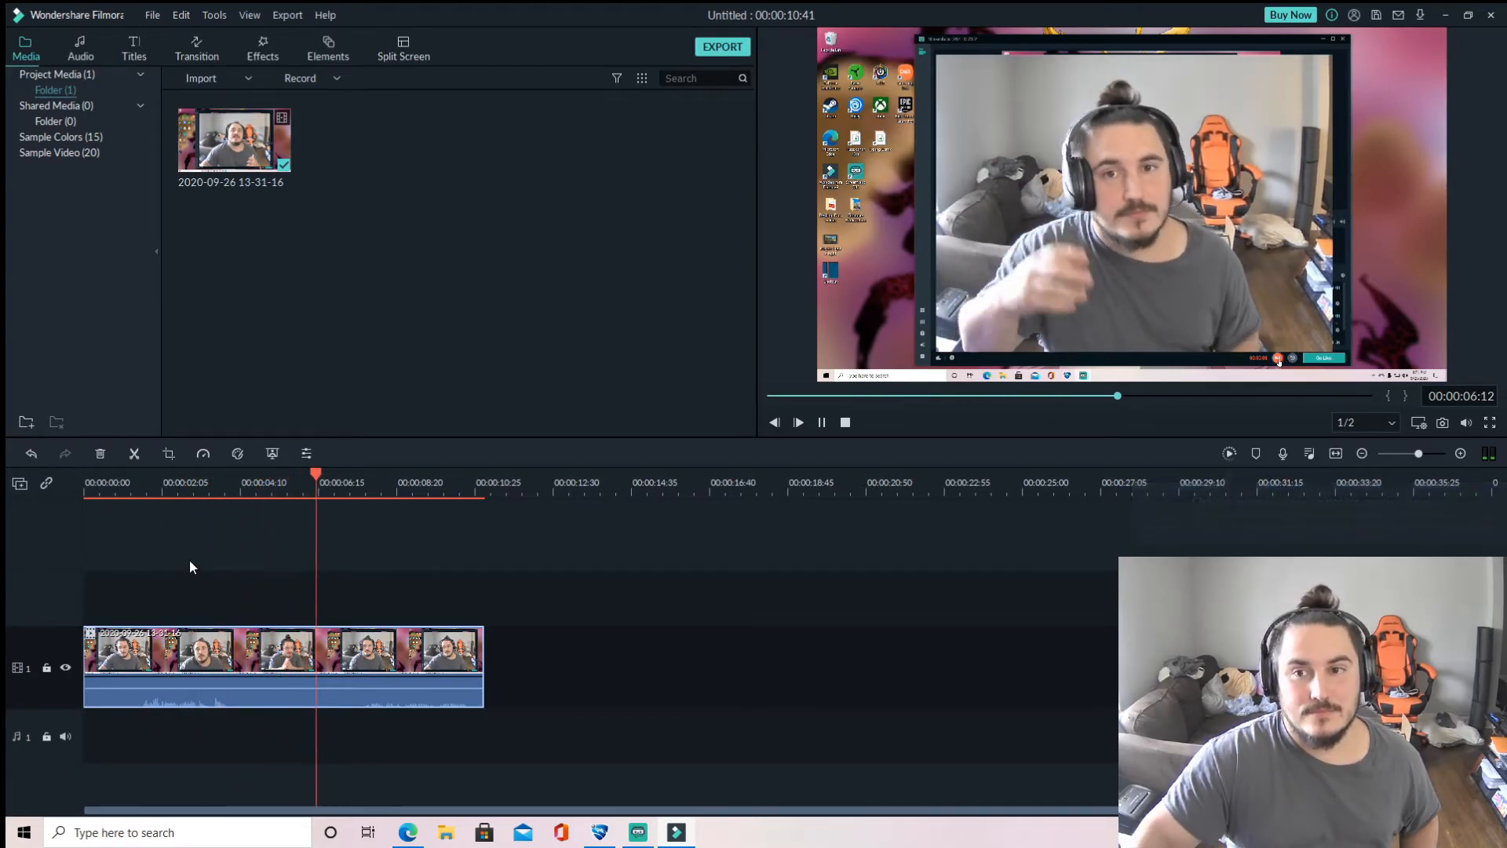
{"action": "key", "text": "space"}
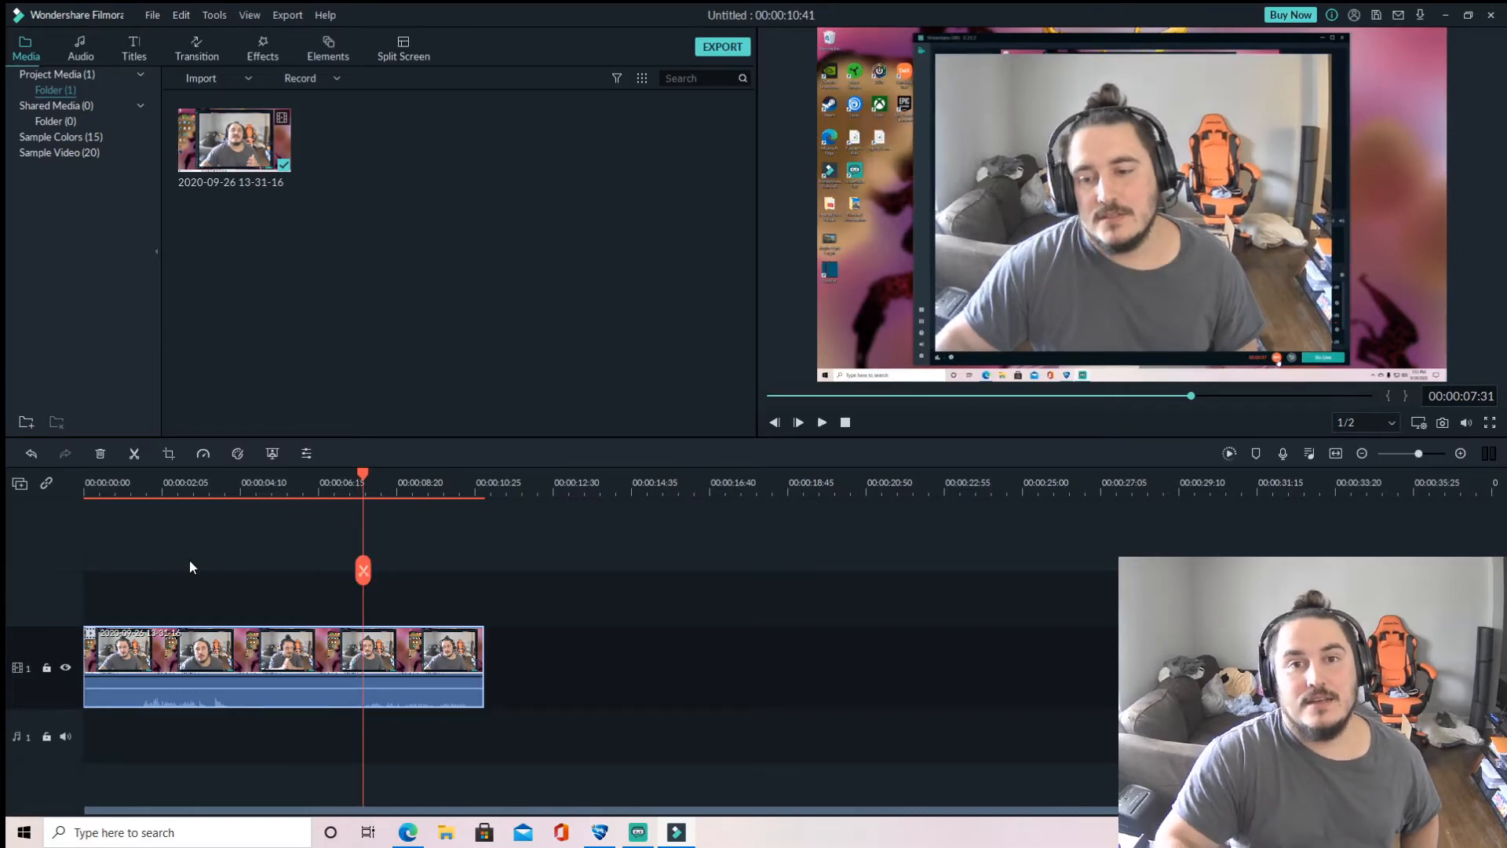
Prepare a watermarked MP4 export named "test video 1", close the export dialog without exporting, and minimize Filmora
{"action": "left_click", "coordinate": [722, 46]}
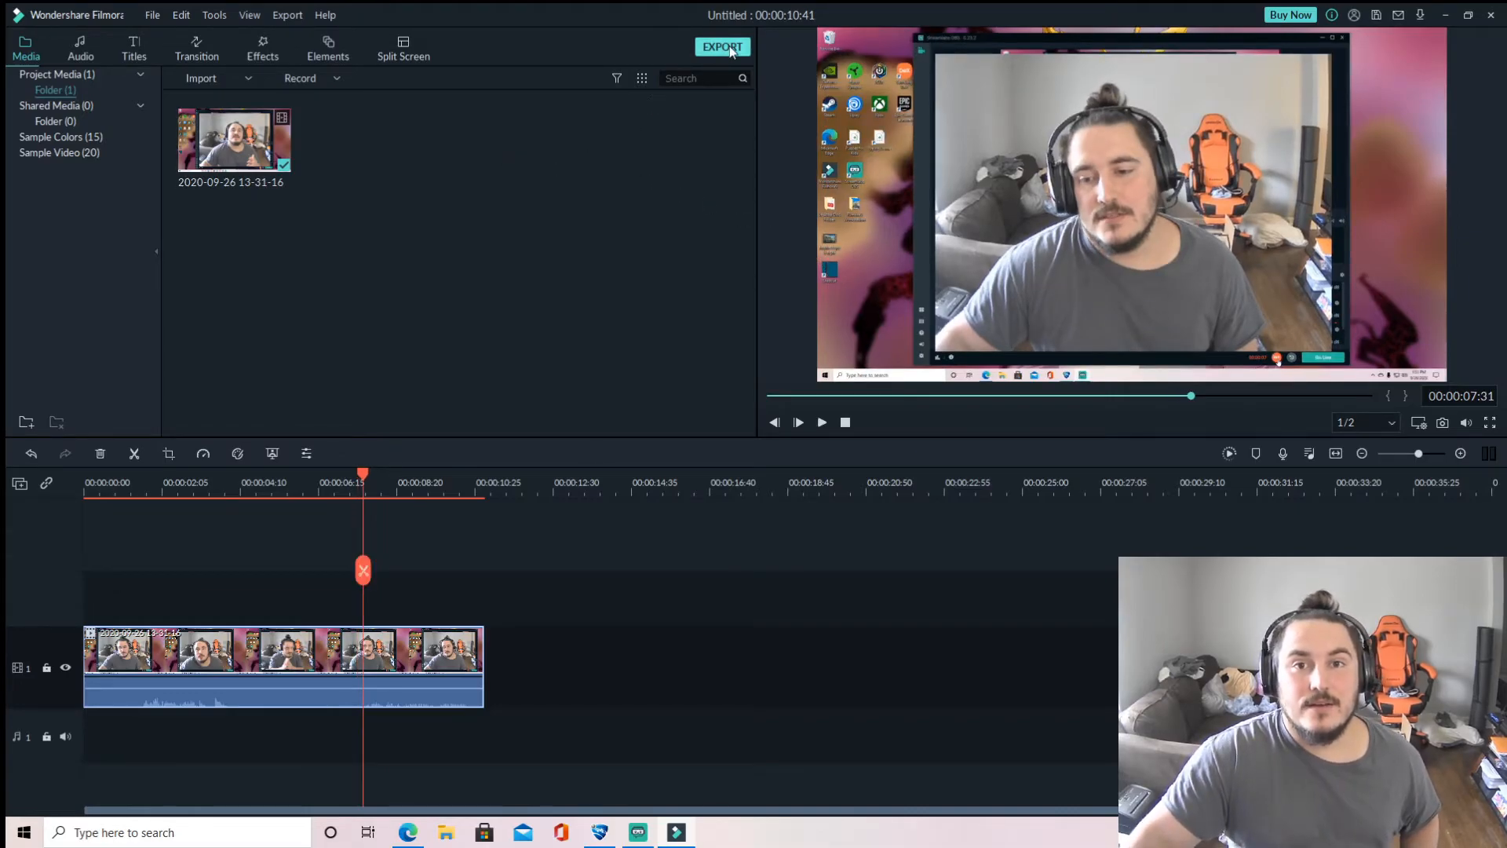
{"action": "left_click", "coordinate": [590, 489]}
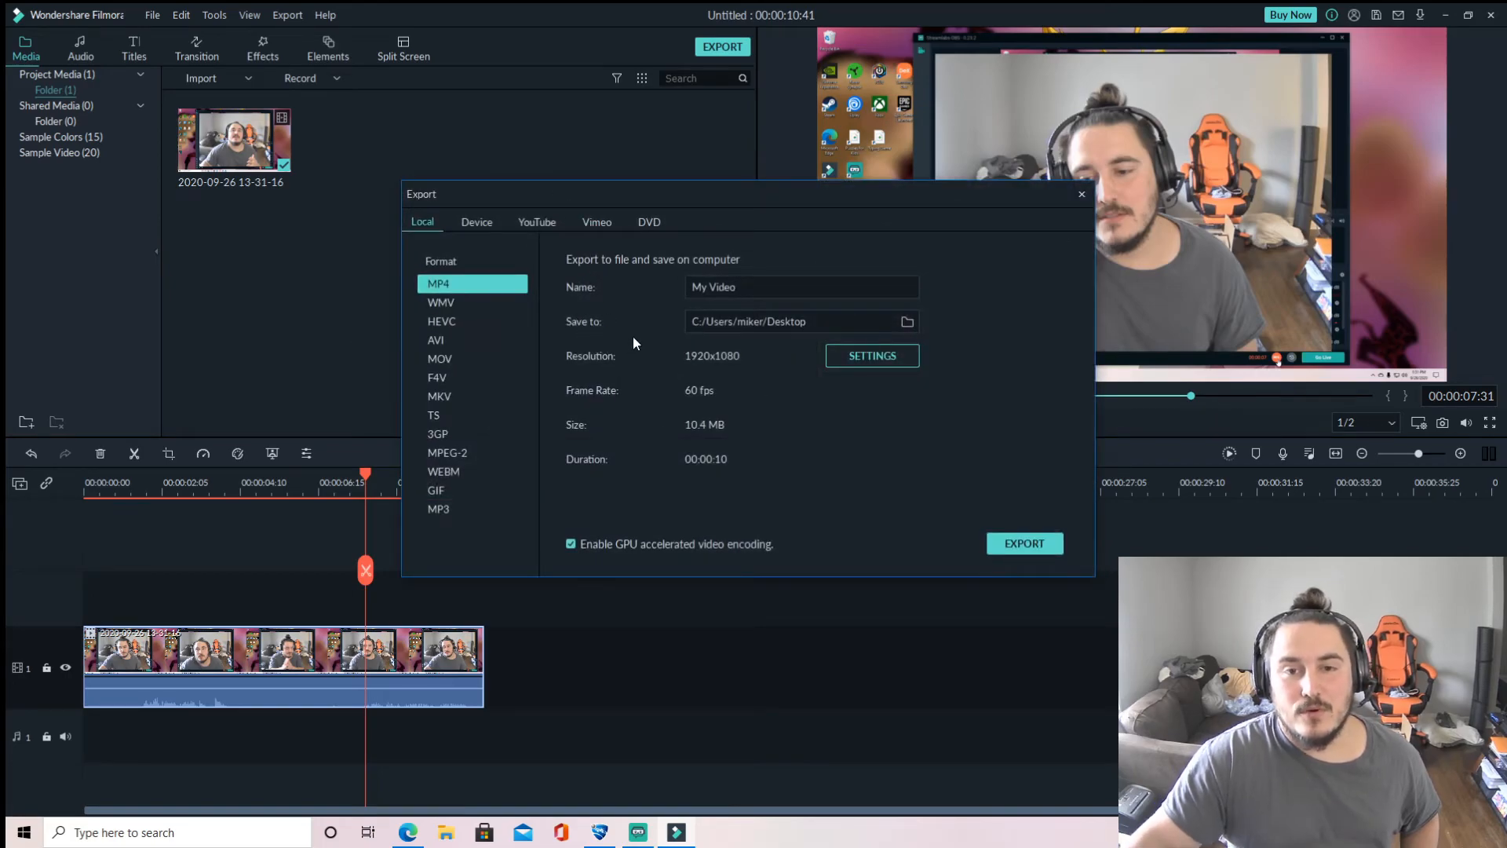
{"action": "triple_click", "coordinate": [756, 289]}
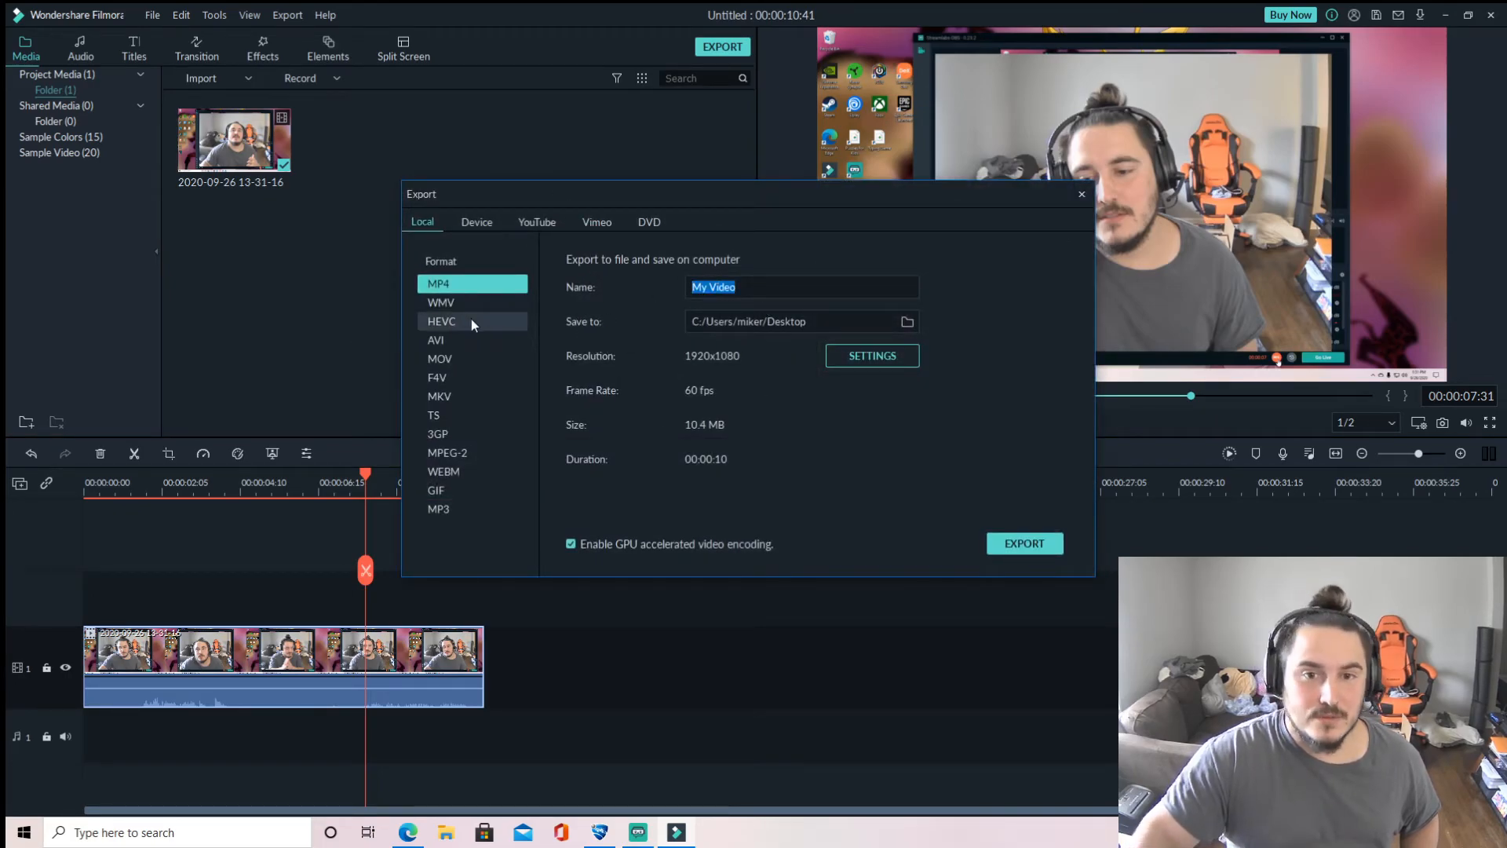
{"action": "type", "text": "test video 1"}
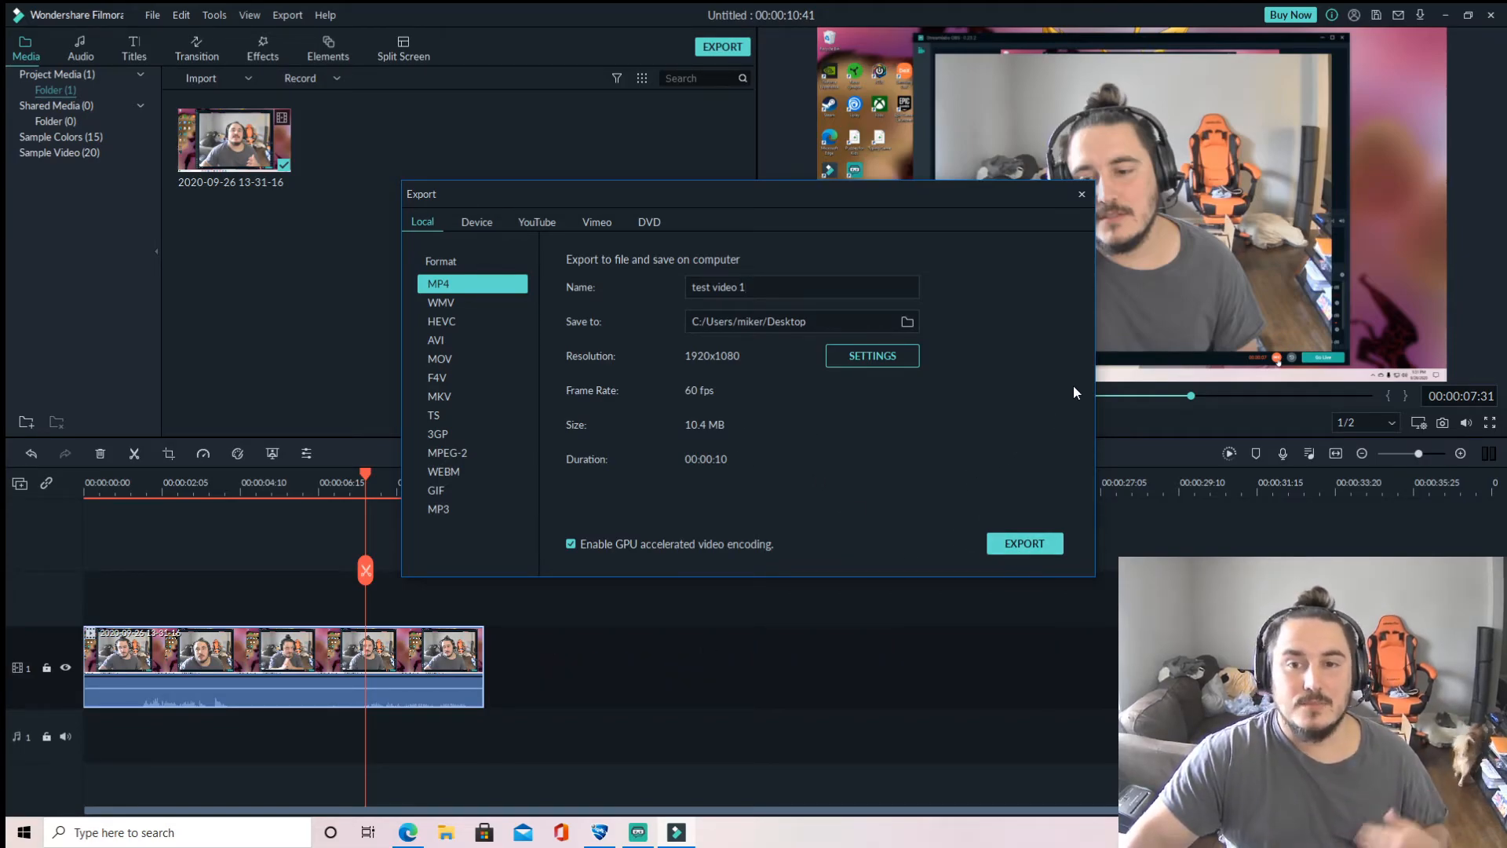
{"action": "left_click", "coordinate": [1083, 194]}
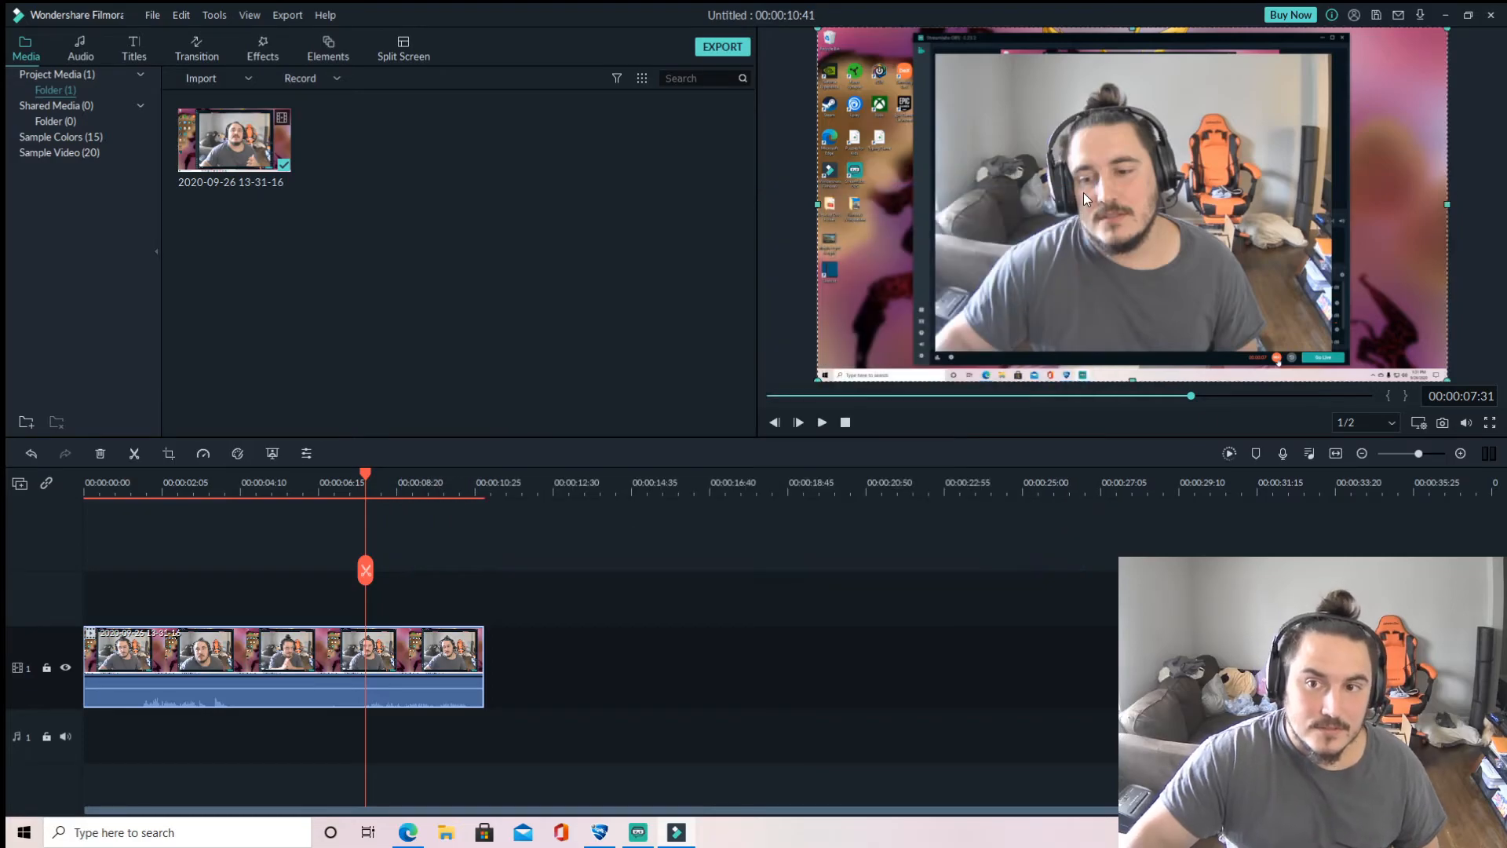
{"action": "left_click", "coordinate": [1449, 15]}
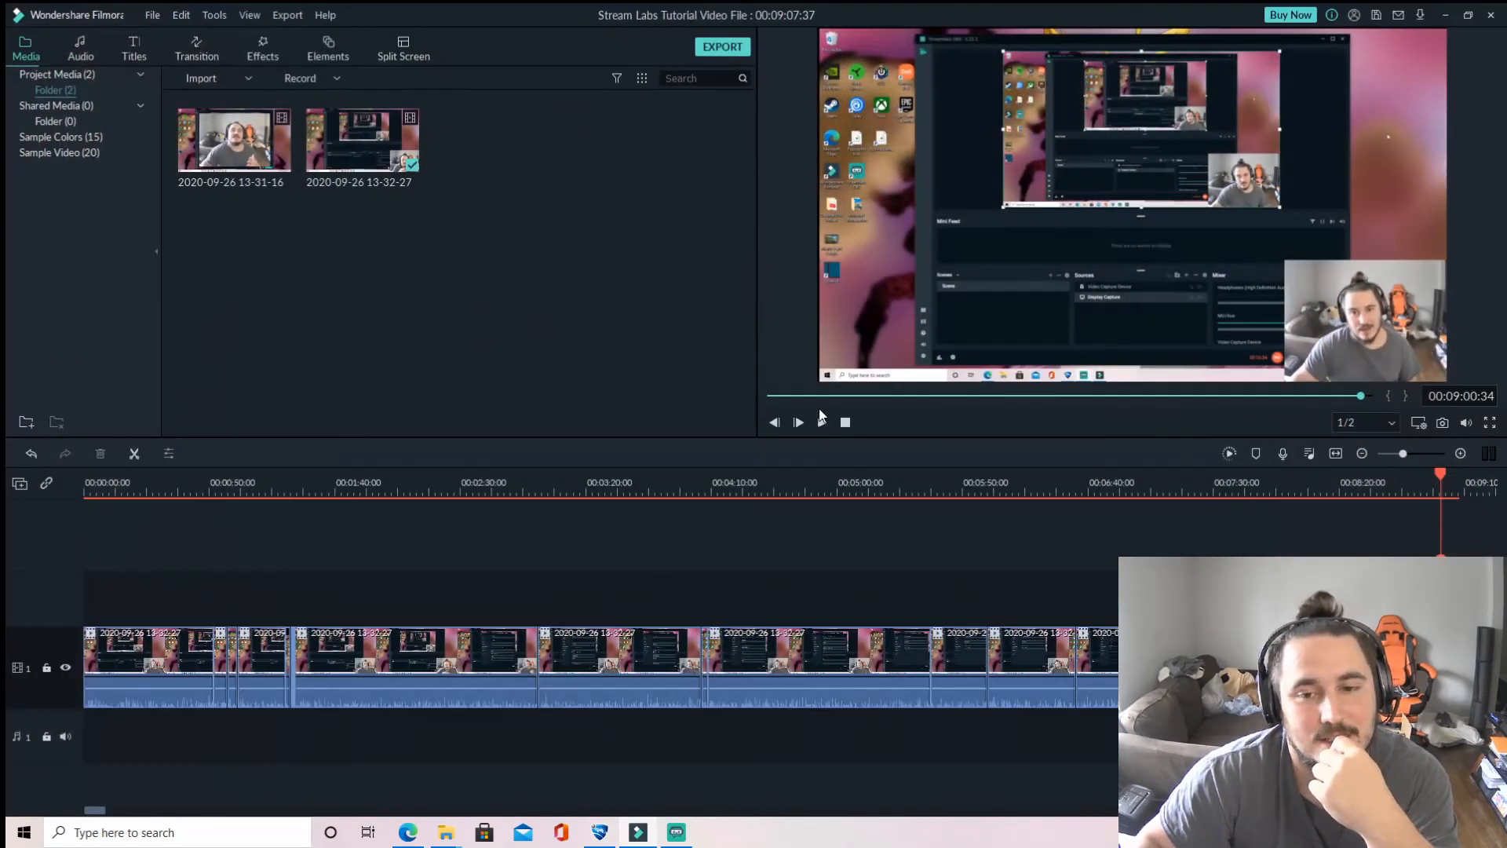
Start exporting the Stream Labs Tutorial Video File project with a watermark
{"action": "left_click", "coordinate": [712, 45]}
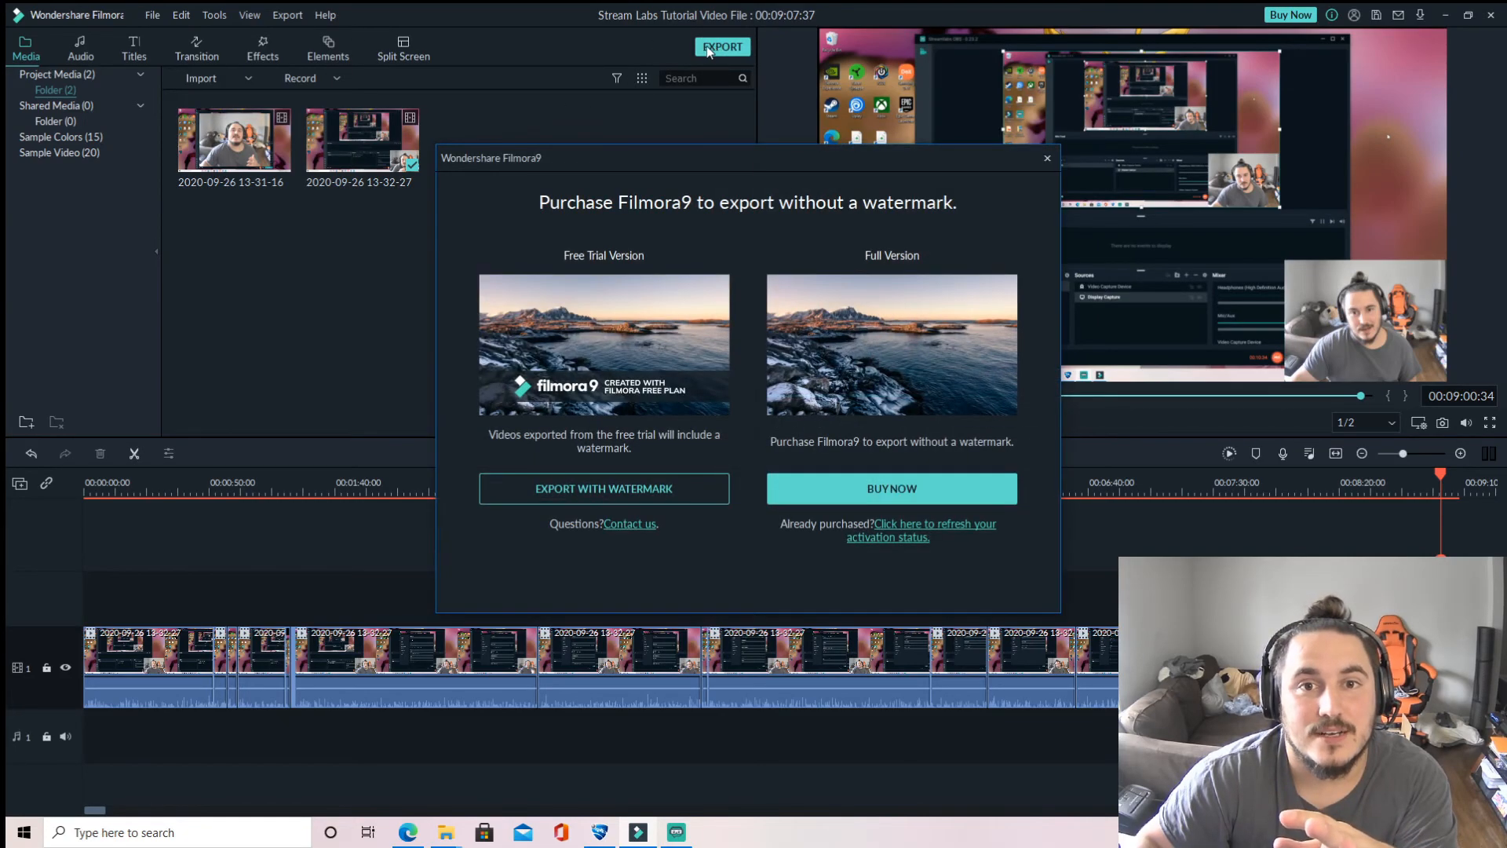
{"action": "left_click", "coordinate": [666, 485]}
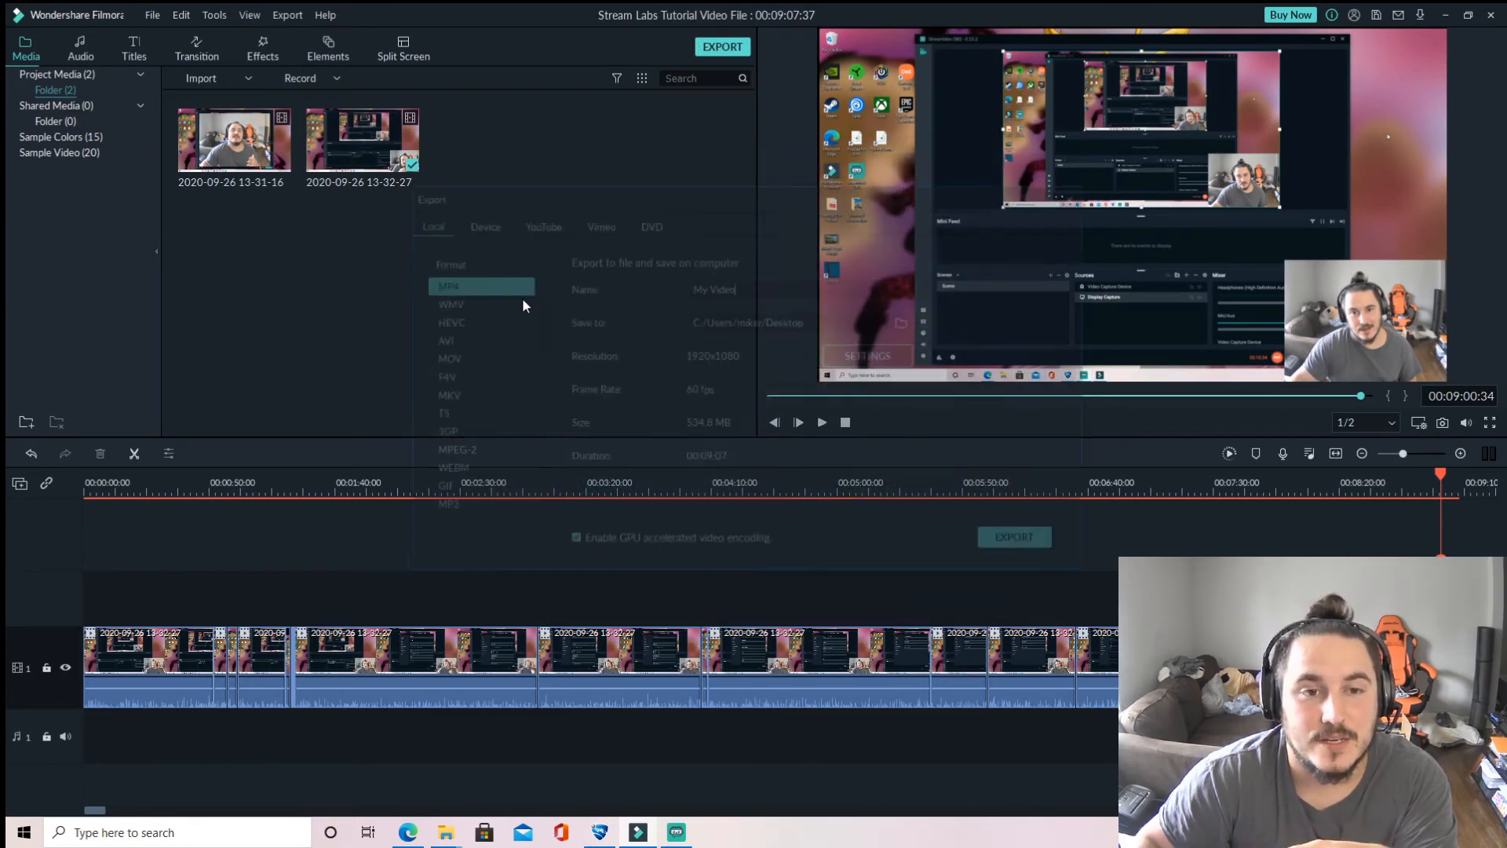